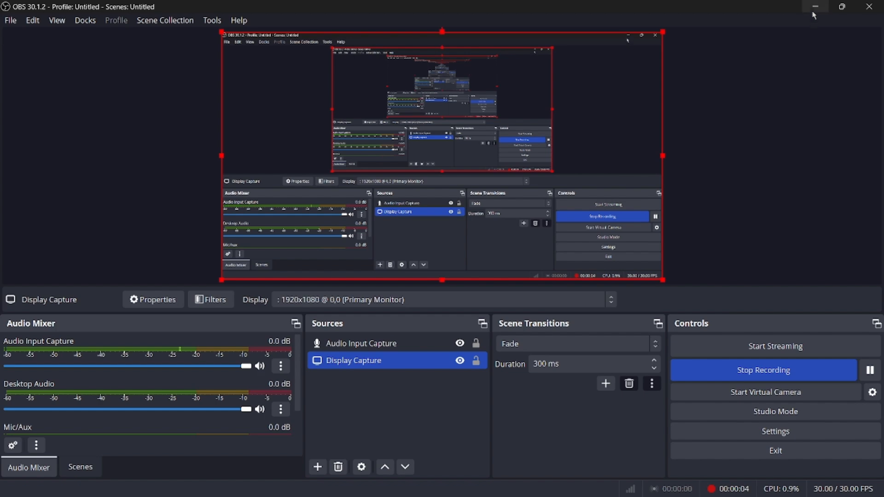
- Minimize the recording software and open Command Prompt by searching Windows for "cmd"
left_click(811, 9)
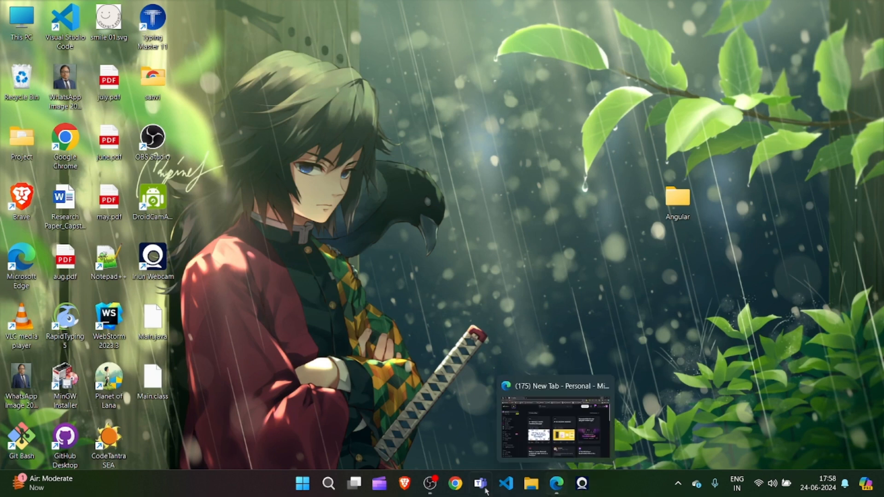
left_click(337, 485)
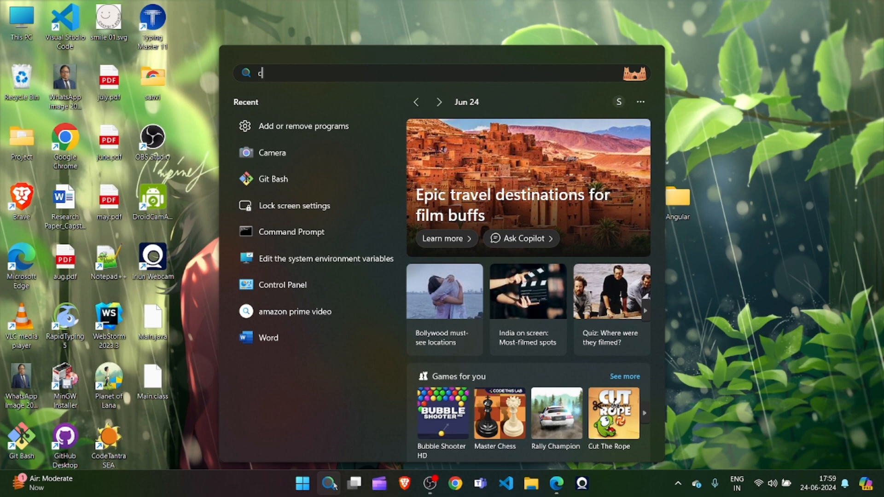
type("cam")
key("Return")
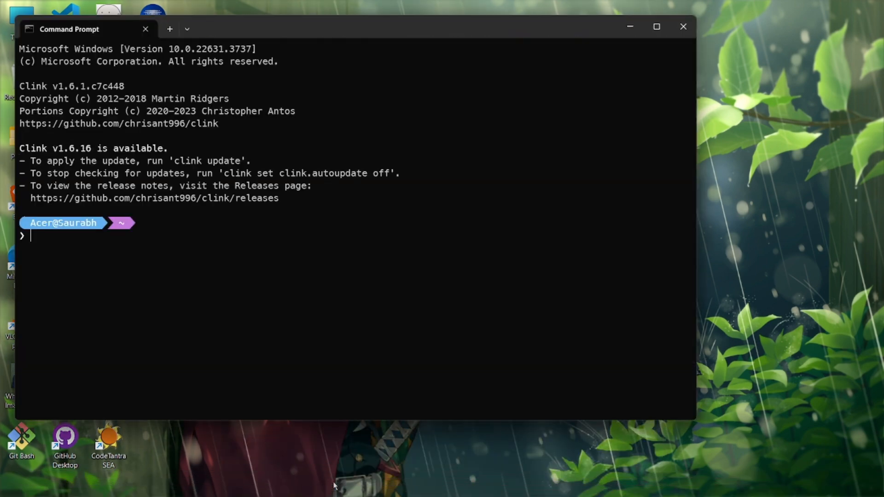
- Check the installed Java version with java --version and close Command Prompt
type("java --versio")
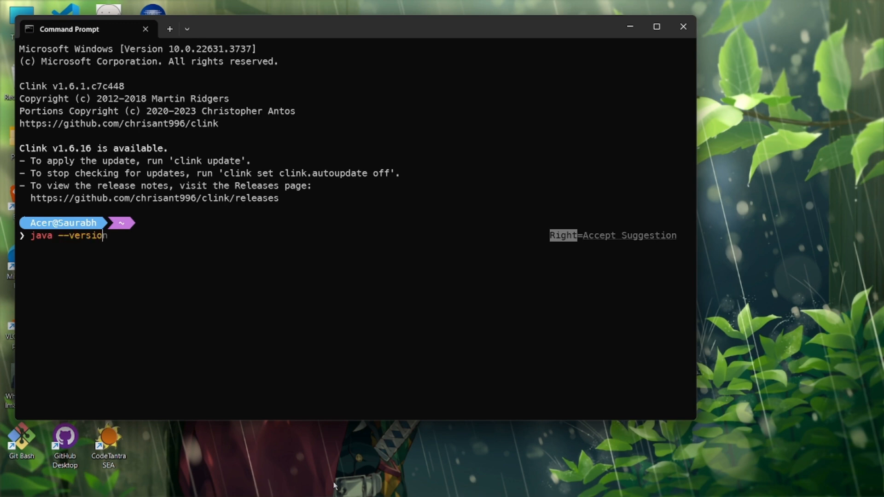
type("n")
key("Return")
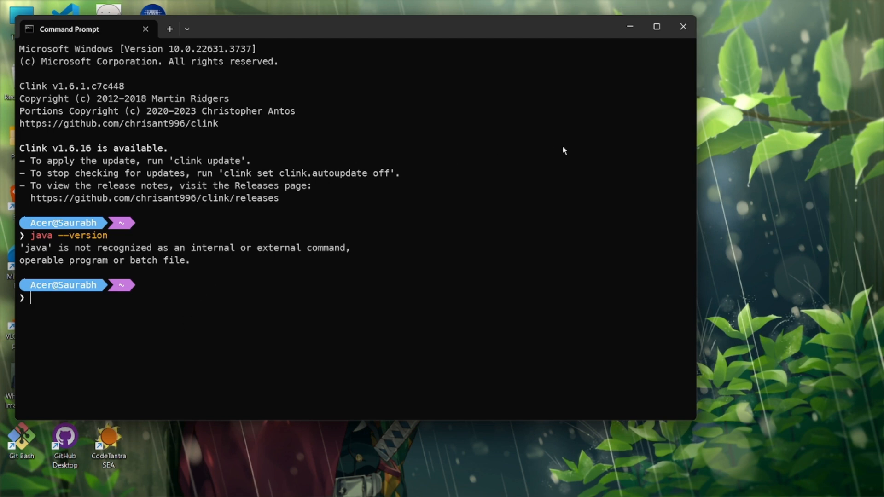
left_click(683, 27)
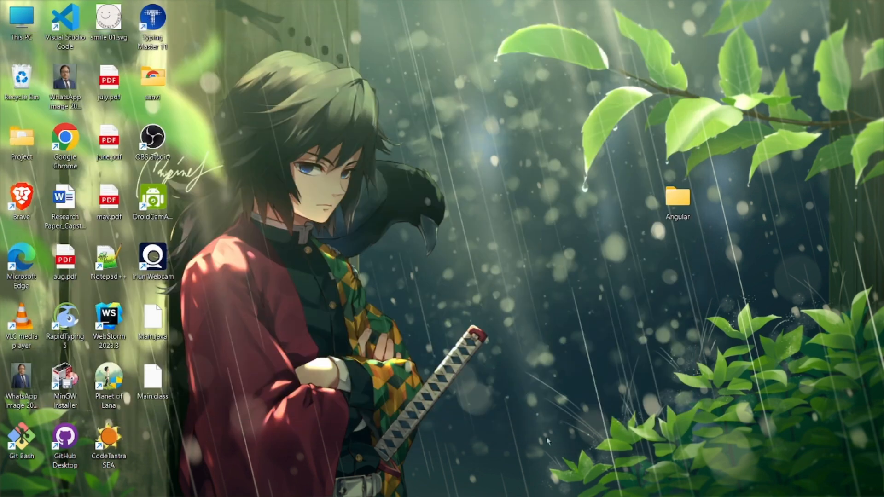
- Switch to Microsoft Edge, search the web for "oracle java download" and open Oracle's Java Downloads result
left_click(556, 483)
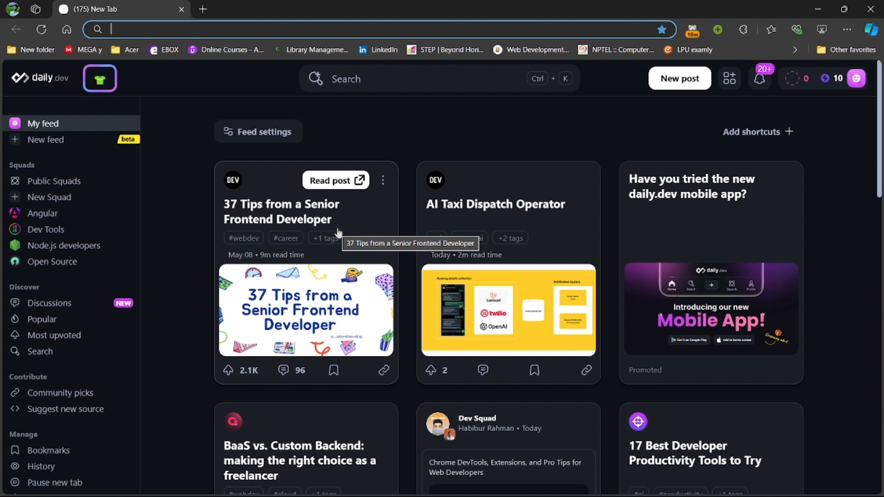
type("oracle ")
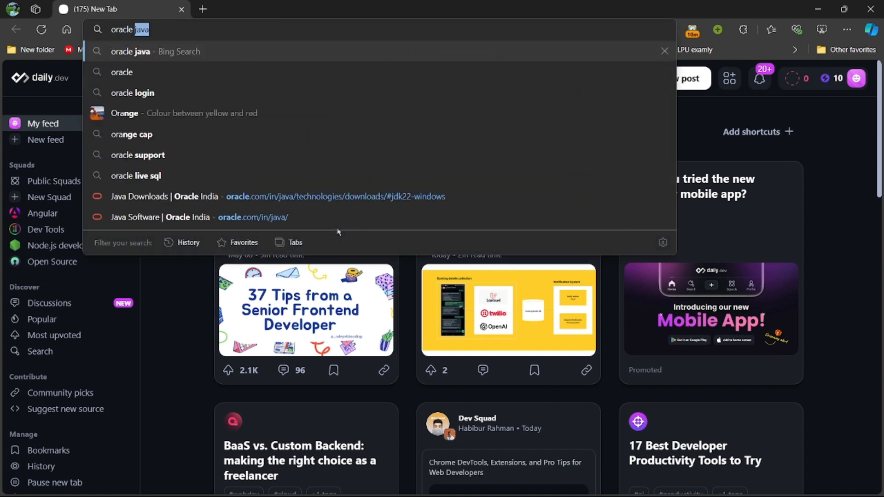
type("java")
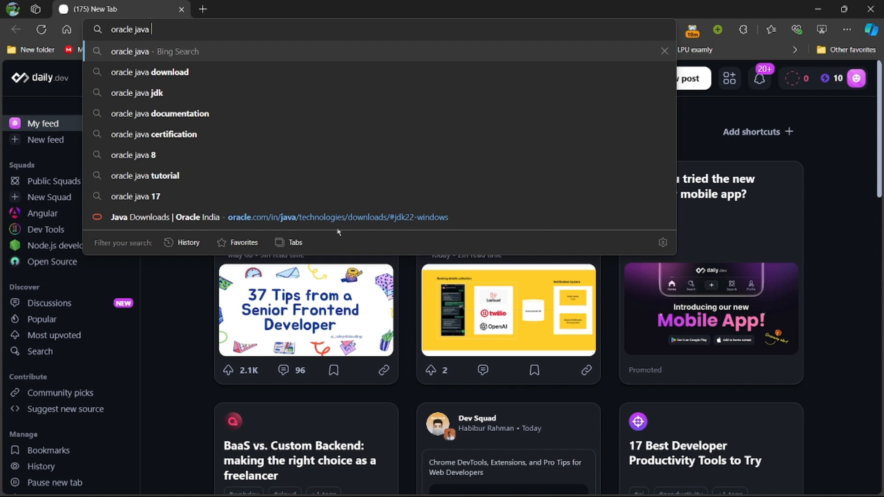
type(" download")
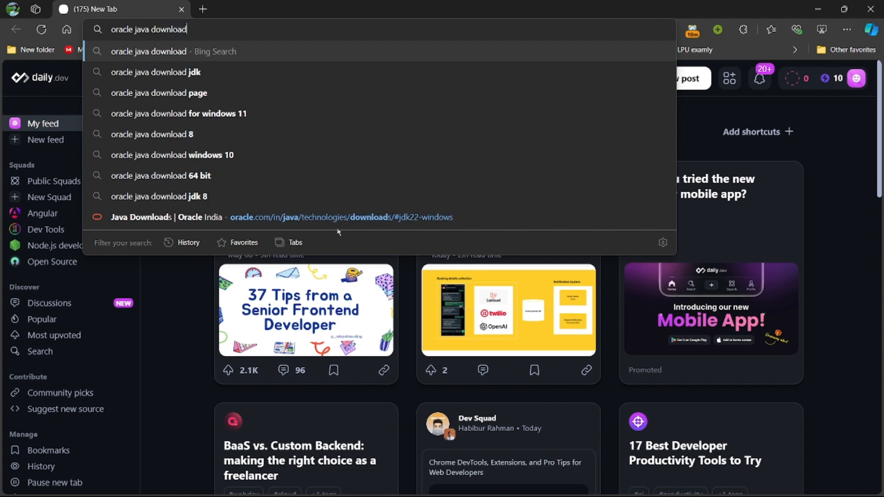
key("Return")
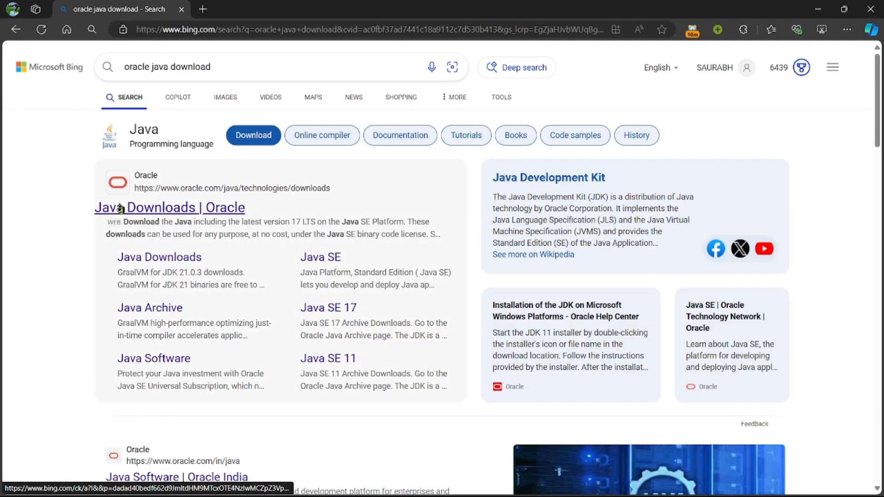
scroll(160, 216, "down", 1)
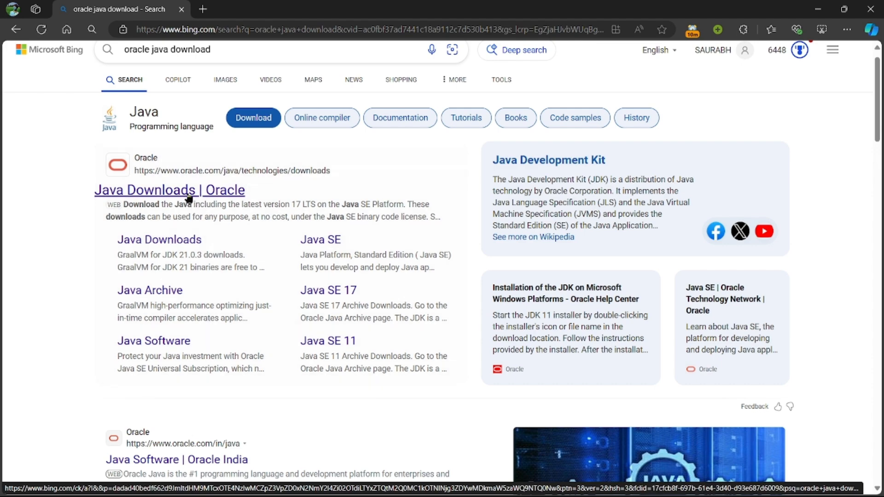
left_click(187, 192)
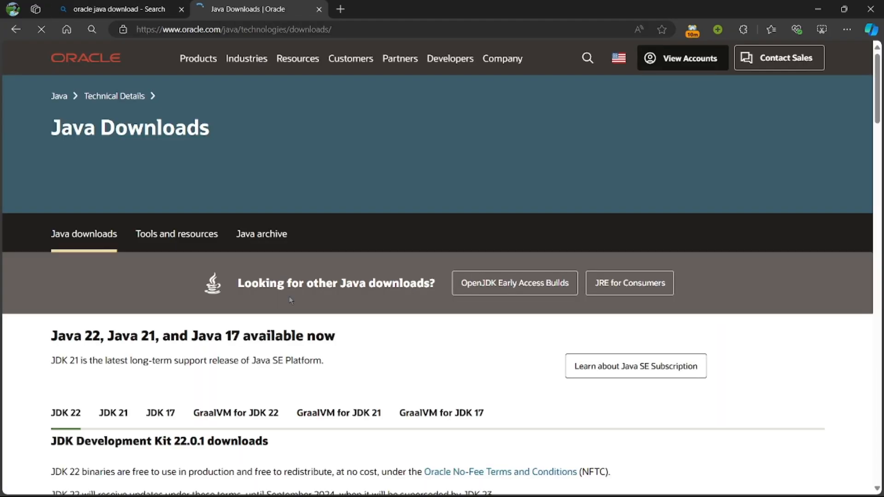
- Examine the JDK 22 packages offered for Linux and macOS on the Java Downloads page
scroll(279, 293, "down", 3)
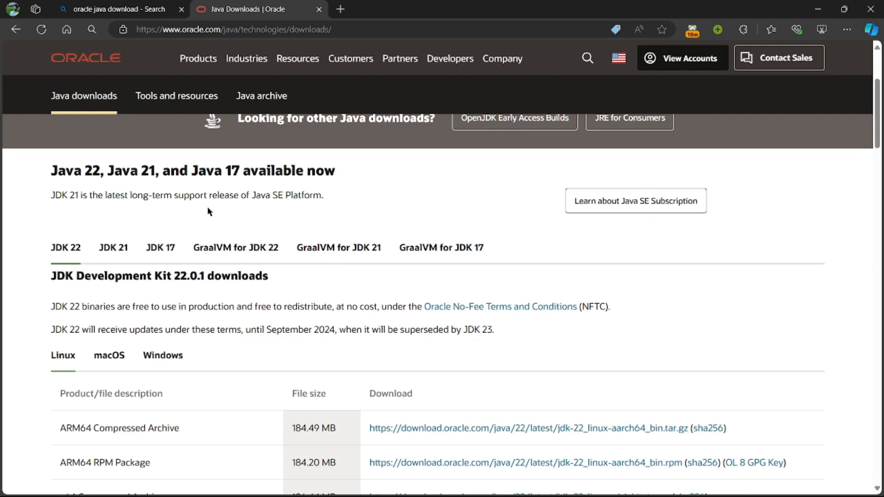
scroll(233, 211, "down", 1)
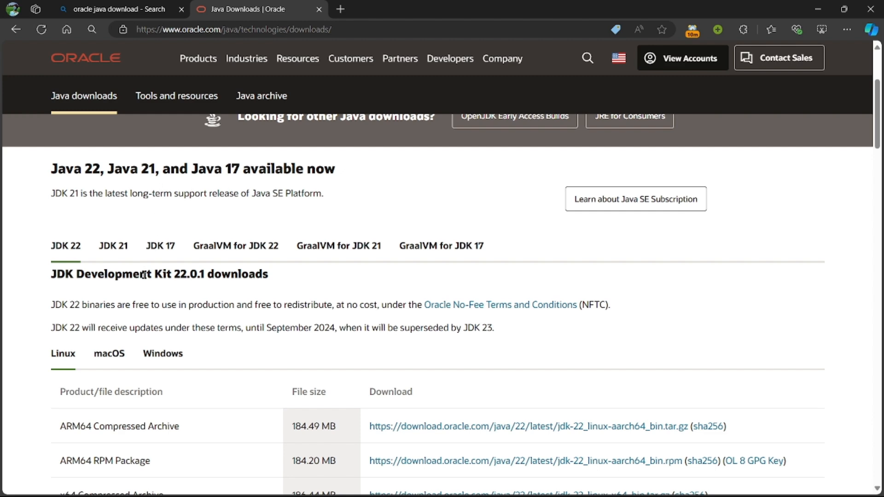
scroll(145, 279, "down", 1)
scroll(145, 279, "down", 2)
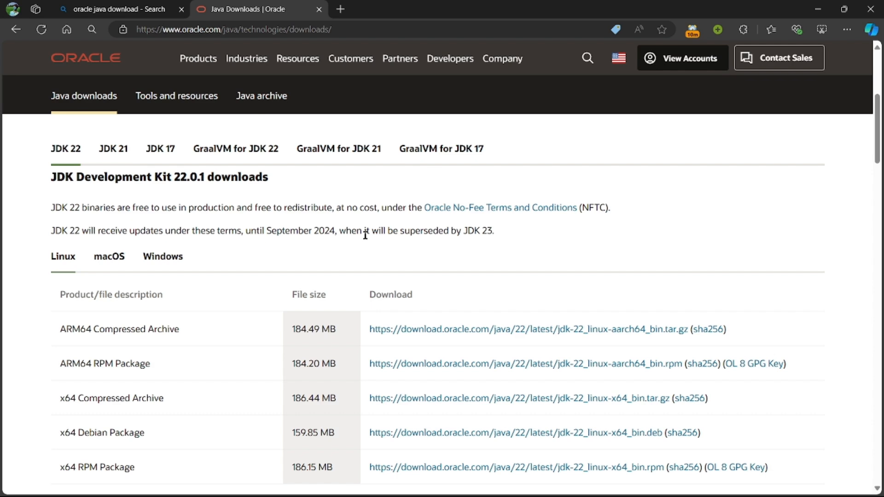
scroll(366, 234, "down", 2)
scroll(365, 235, "up", 2)
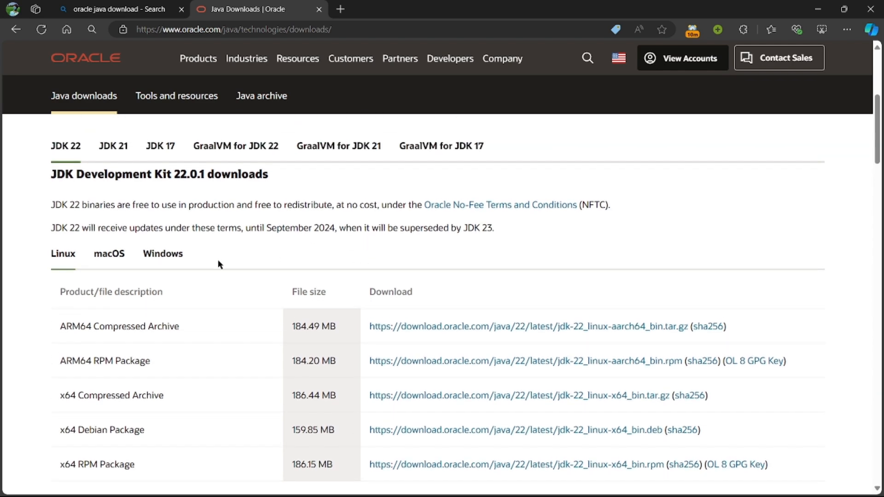
scroll(186, 323, "down", 1)
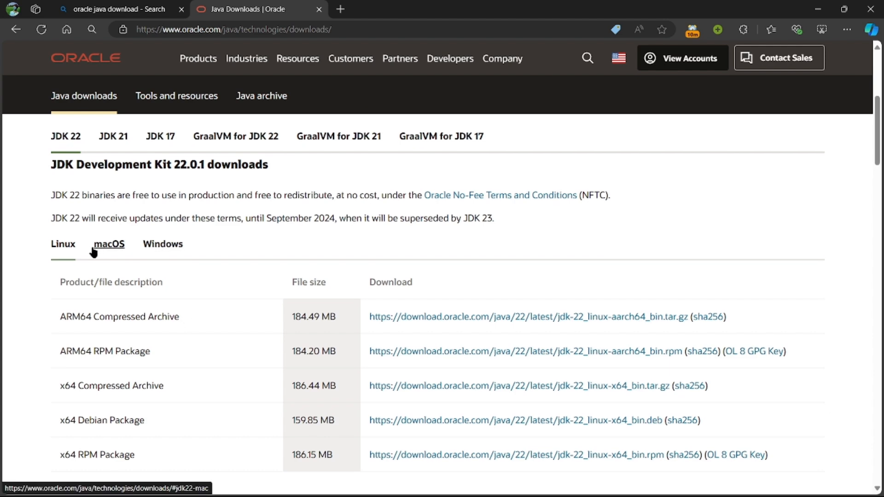
scroll(124, 330, "down", 1)
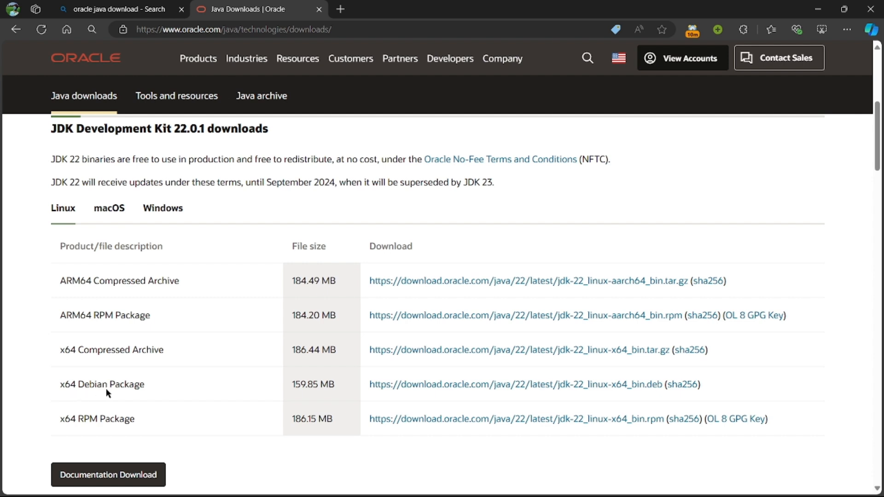
left_click(110, 219)
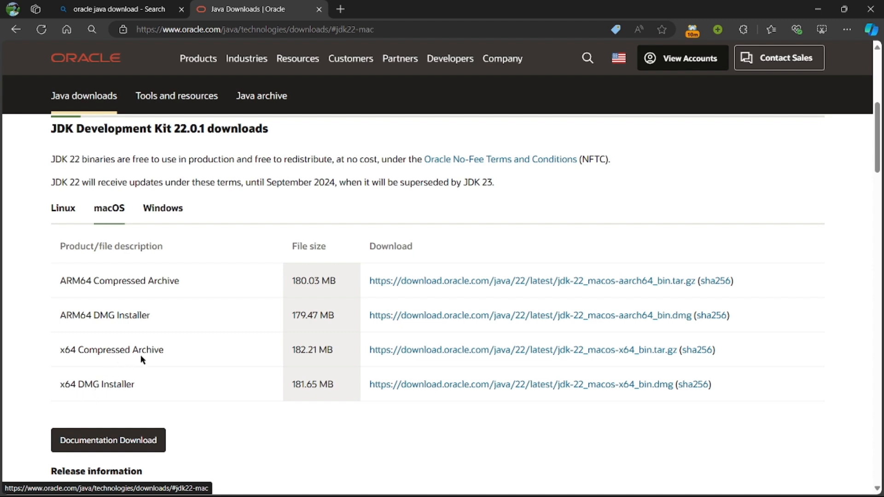
- Show the JDK 22 packages for Windows and download the x64 Installer, jdk-22_windows-x64_bin.exe
left_click(175, 213)
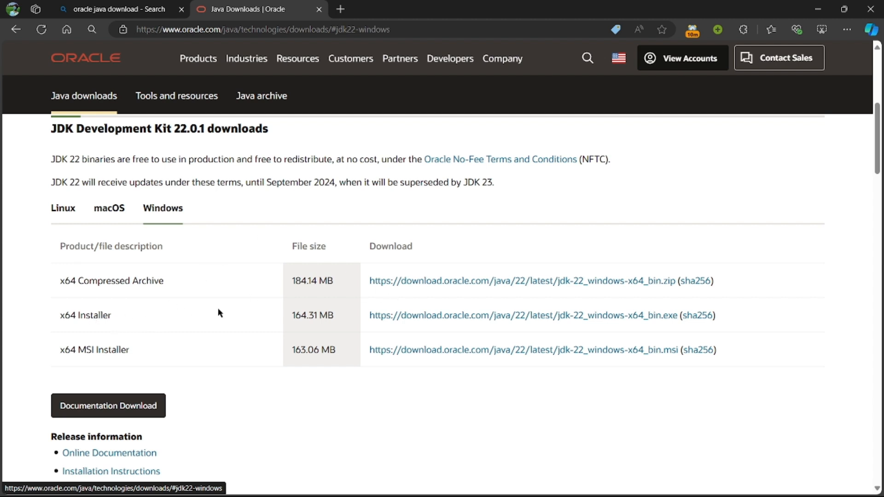
left_click(466, 317)
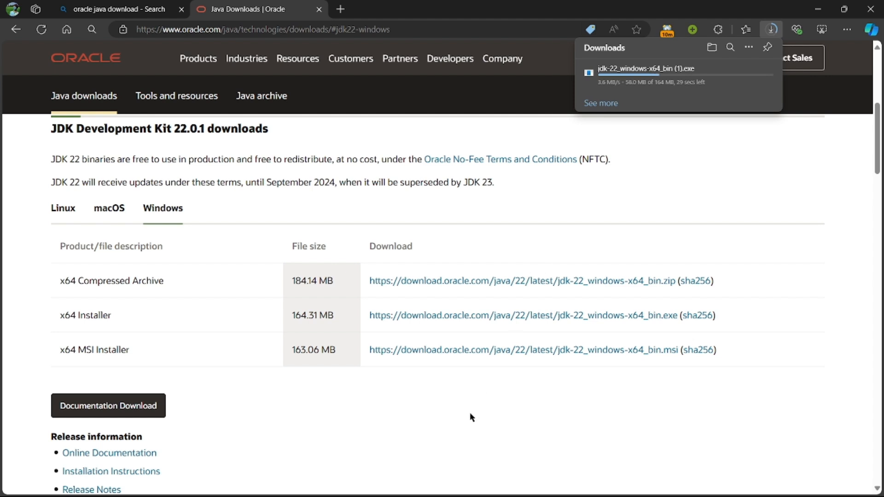
- Open the Downloads folder in File Explorer
mouse_move(442, 496)
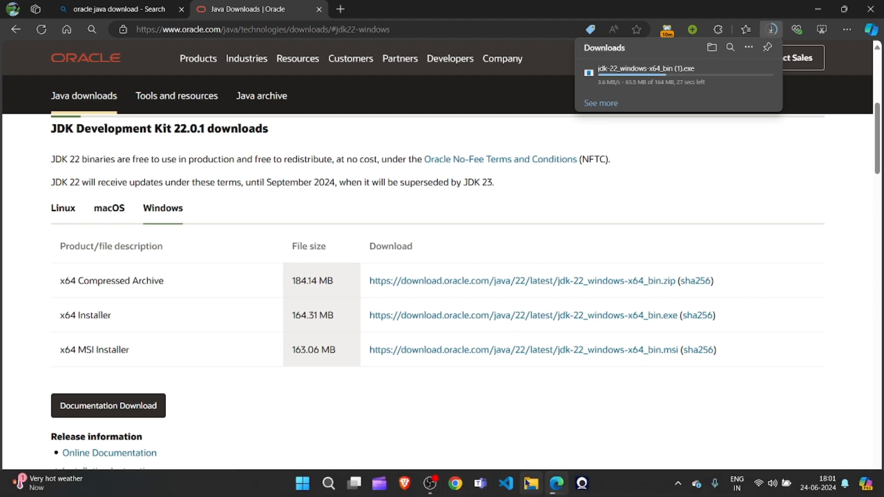
key("super+e")
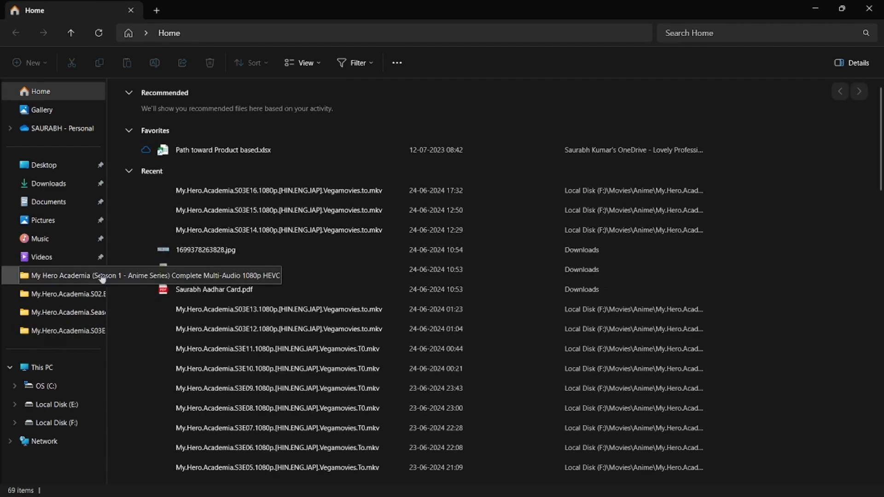
left_click(47, 184)
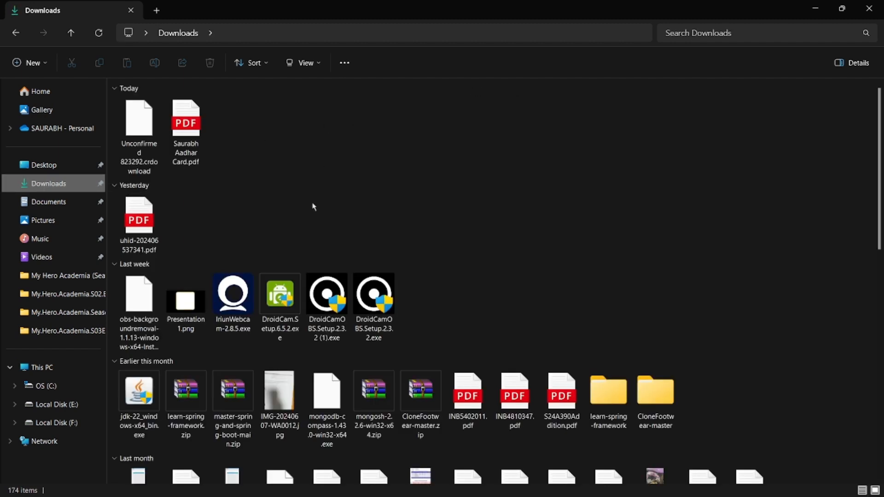
right_click(422, 134)
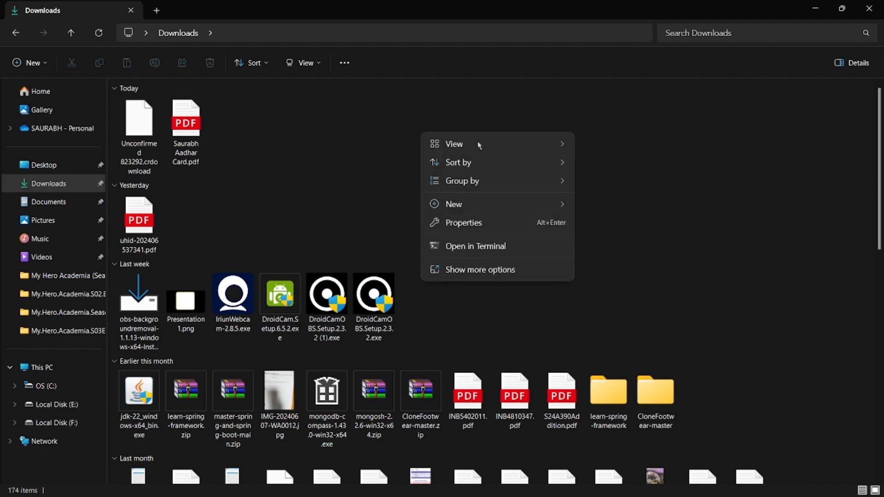
right_click(624, 174)
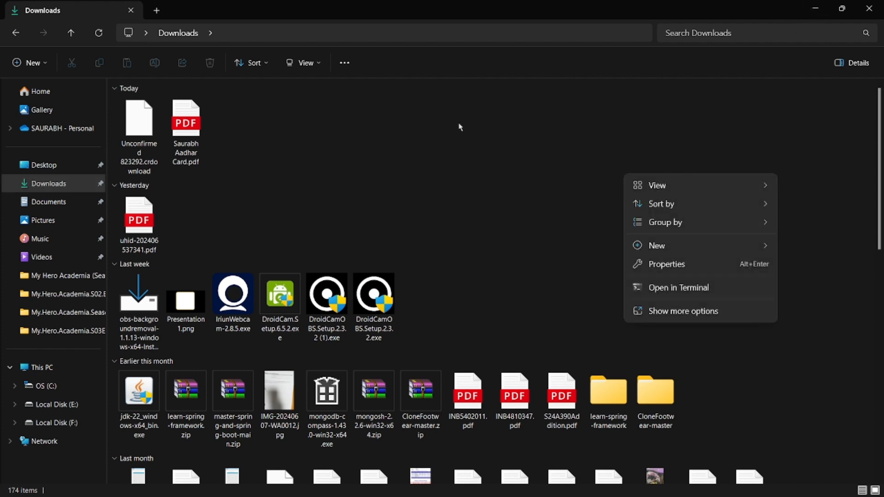
left_click(400, 120)
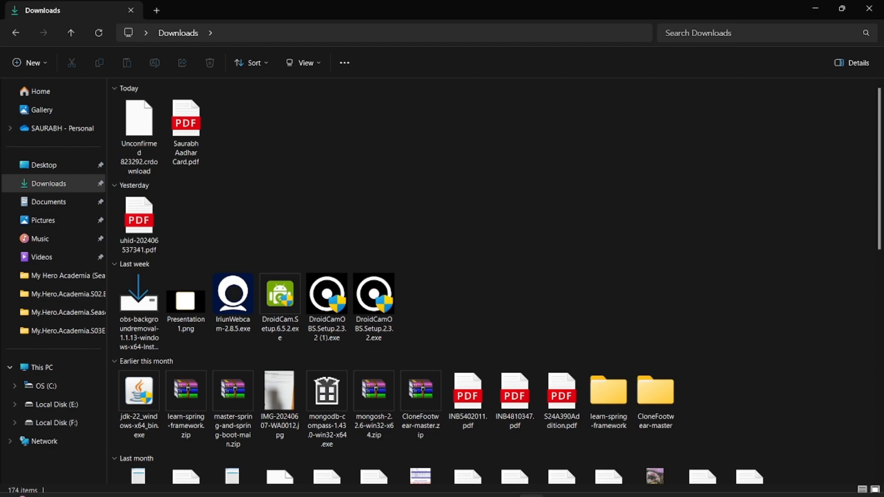
- Return to Microsoft Edge to check the JDK installer's download progress, and minimize the browser
mouse_move(502, 487)
left_click(556, 484)
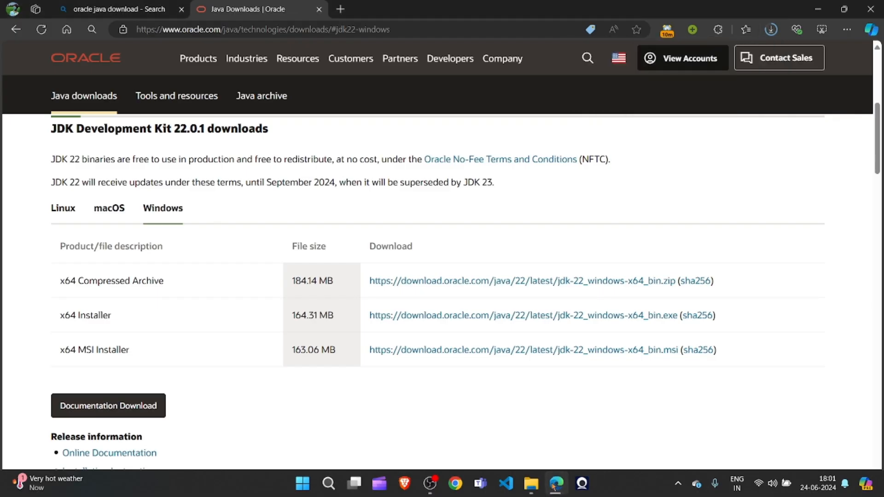
left_click(772, 29)
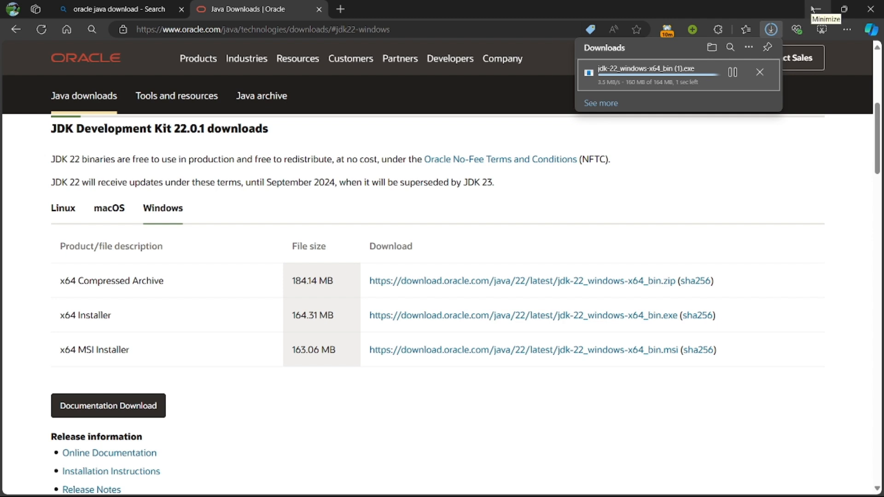
left_click(814, 9)
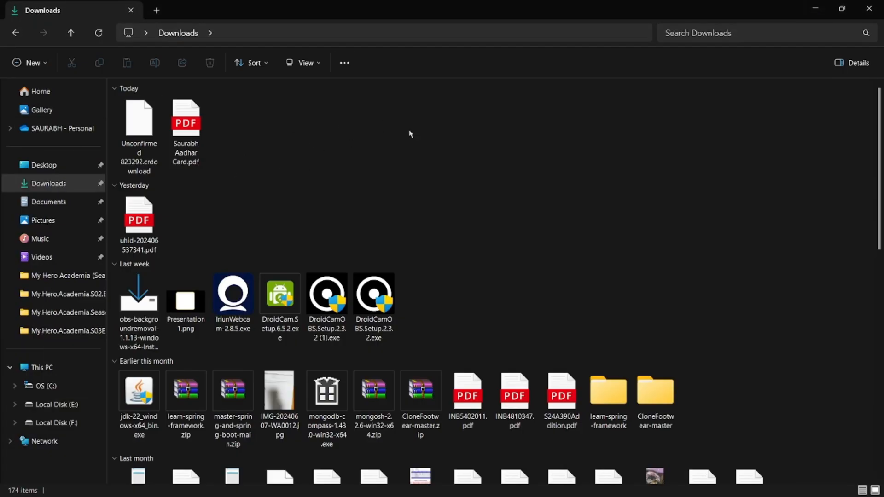
- Launch the downloaded installer jdk-22_windows-x64_bin (1).exe from the Downloads folder
left_click(815, 8)
left_click(531, 483)
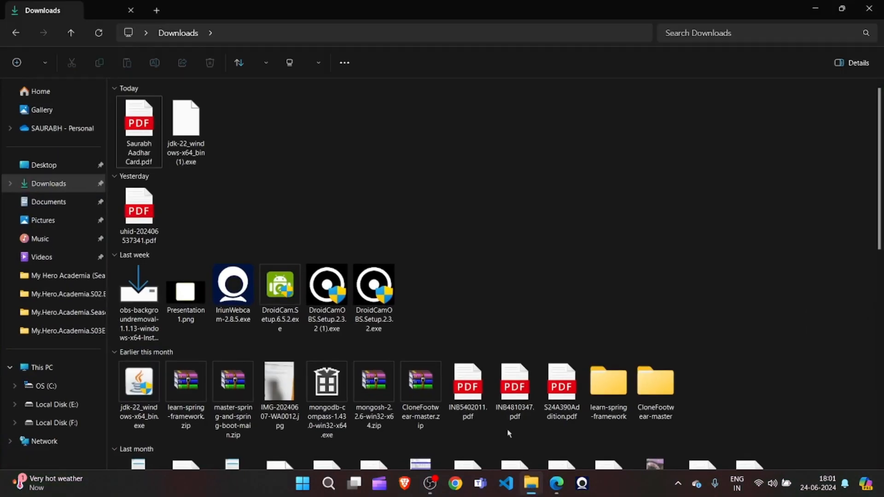
right_click(283, 148)
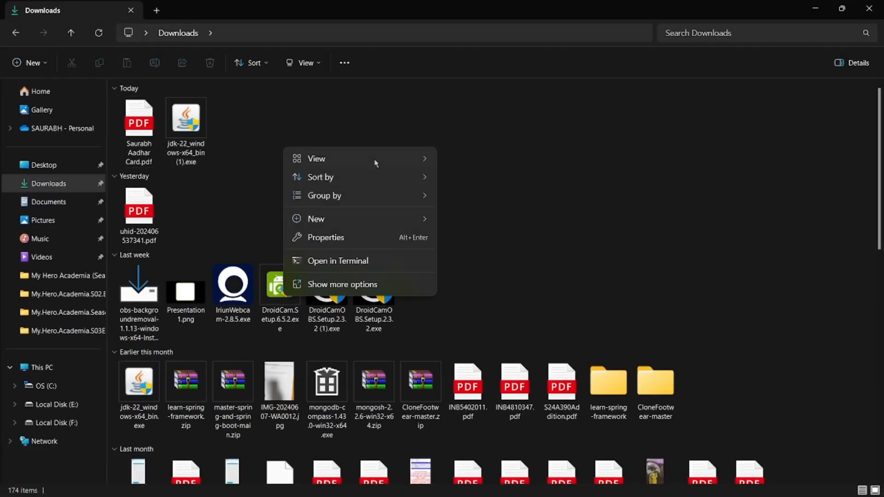
left_click(573, 156)
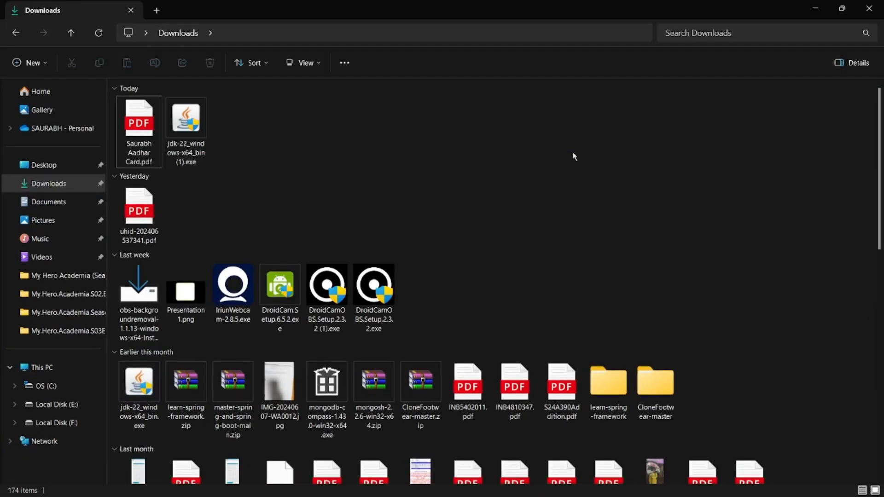
left_click(176, 150)
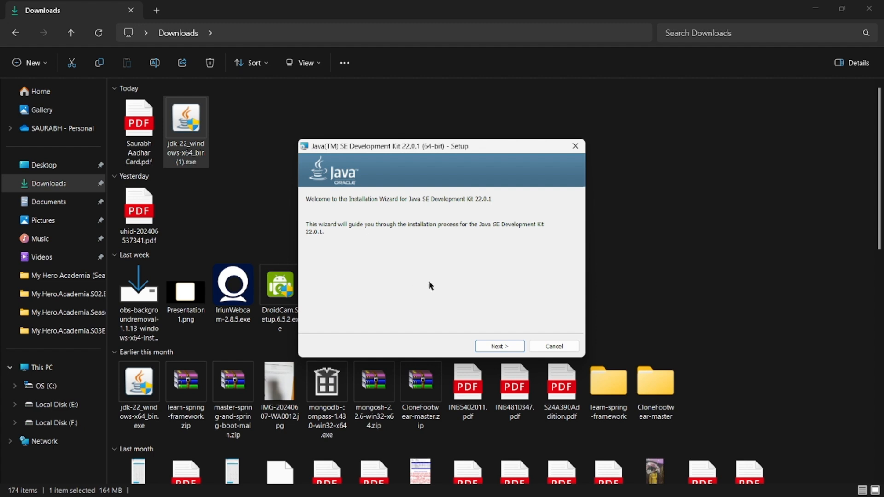
- Install Java SE Development Kit 22.0.1 in the default folder C:\Program Files\Java\jdk-22\ and close the finished setup wizard
left_click(492, 348)
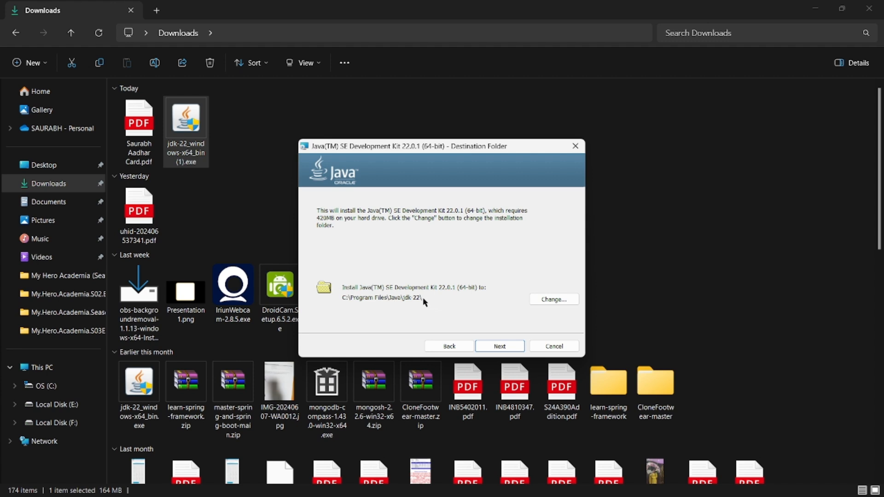
left_click(500, 346)
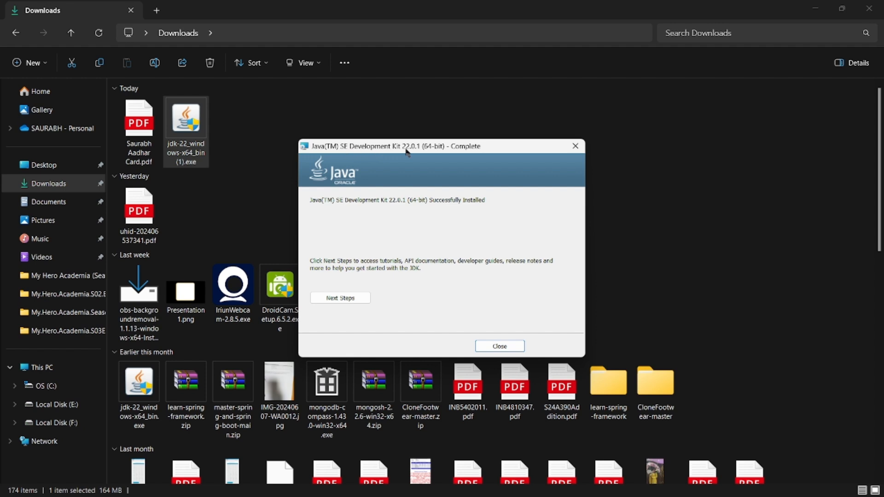
left_click(495, 344)
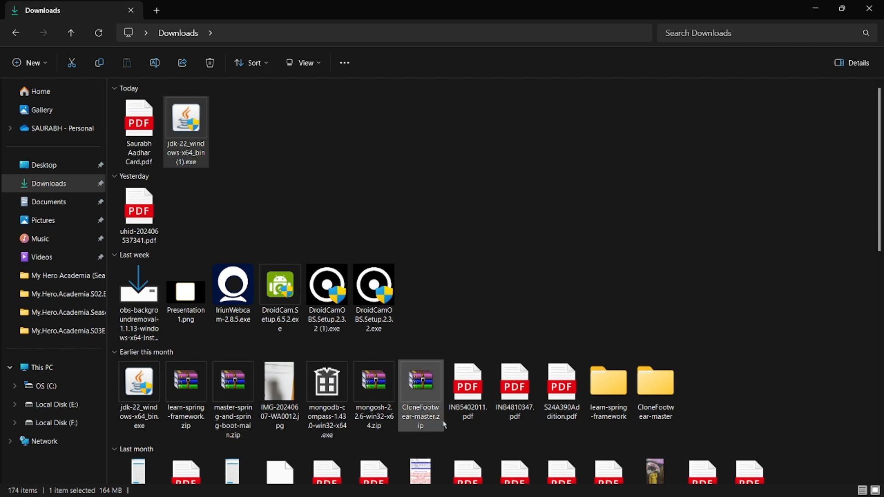
- Open Command Prompt, check the installed Java version with java --version, and minimize the window
mouse_move(343, 493)
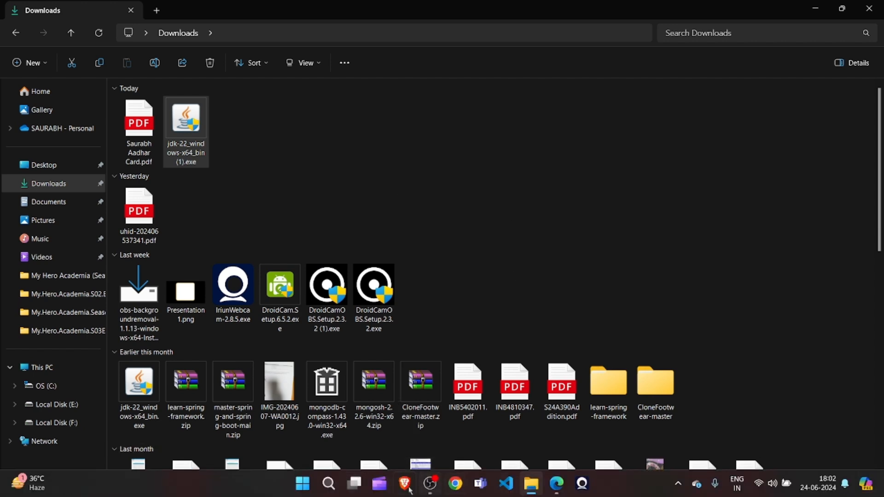
left_click(330, 483)
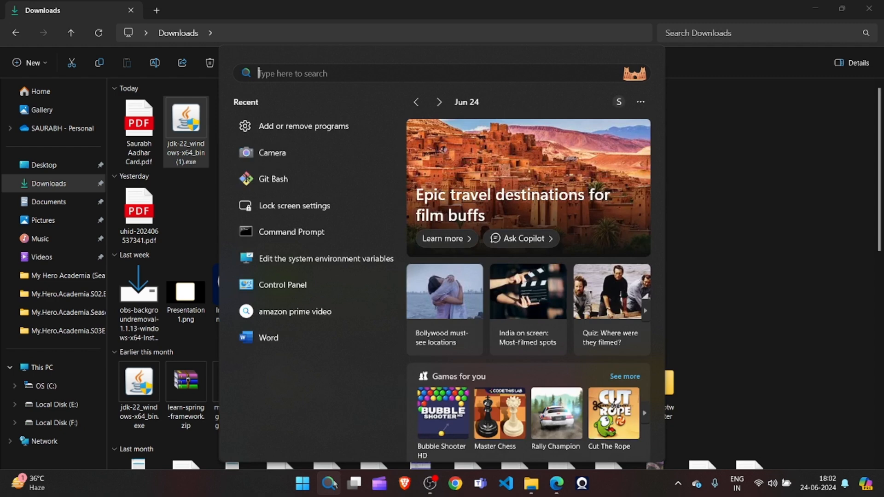
type("cmd")
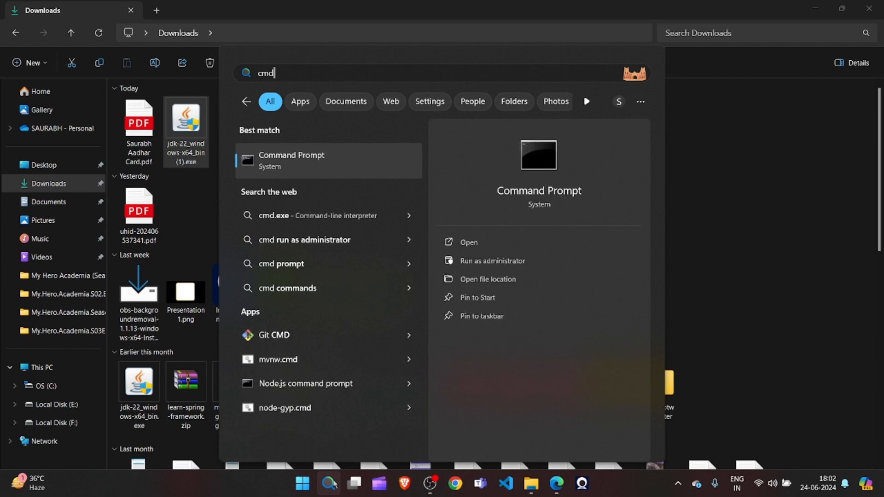
left_click(500, 241)
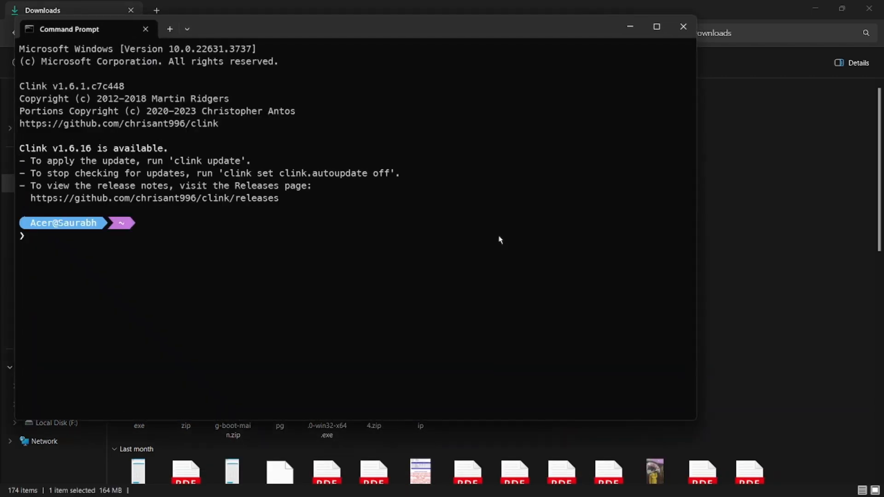
type("java --version")
key("Return")
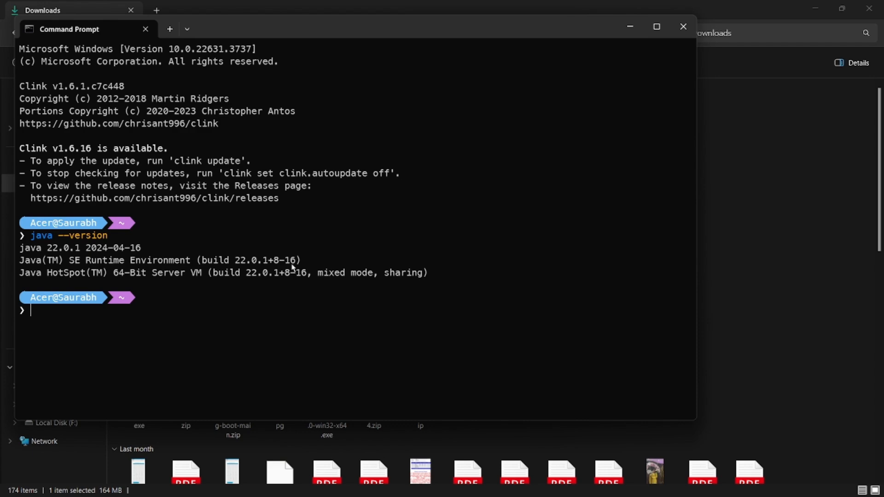
left_click(632, 26)
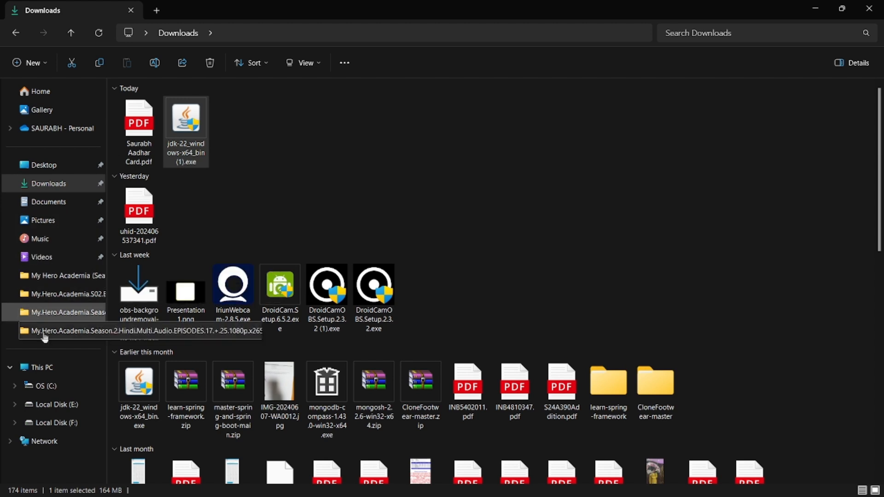
- Go to the folder C:\Program Files\Java\jdk-22\bin in File Explorer and copy its full path
left_click(51, 395)
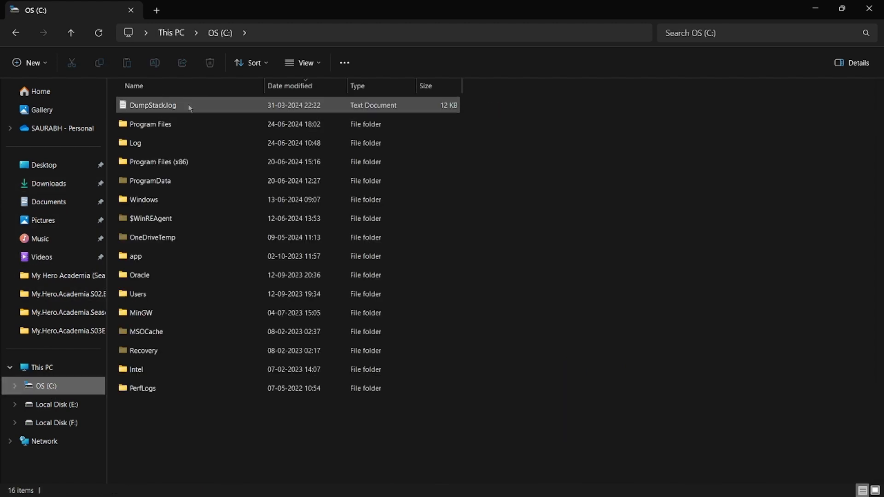
left_click(46, 368)
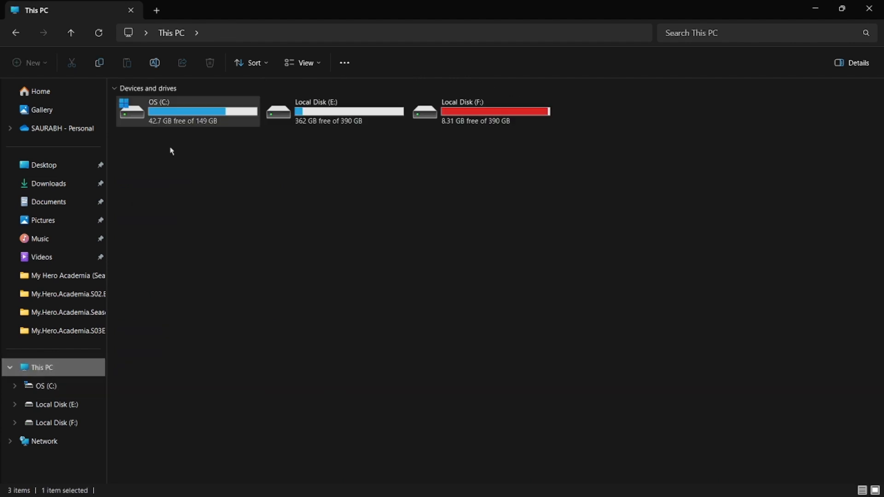
double_click(203, 111)
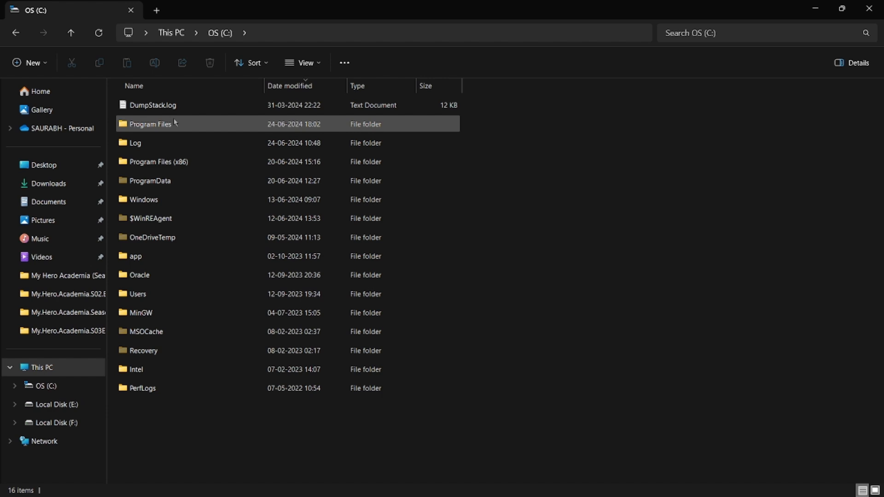
double_click(154, 125)
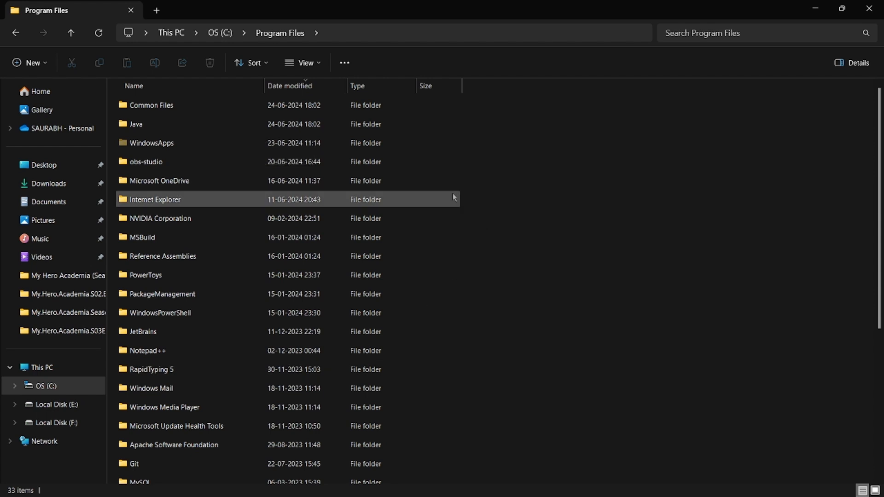
double_click(306, 131)
double_click(273, 115)
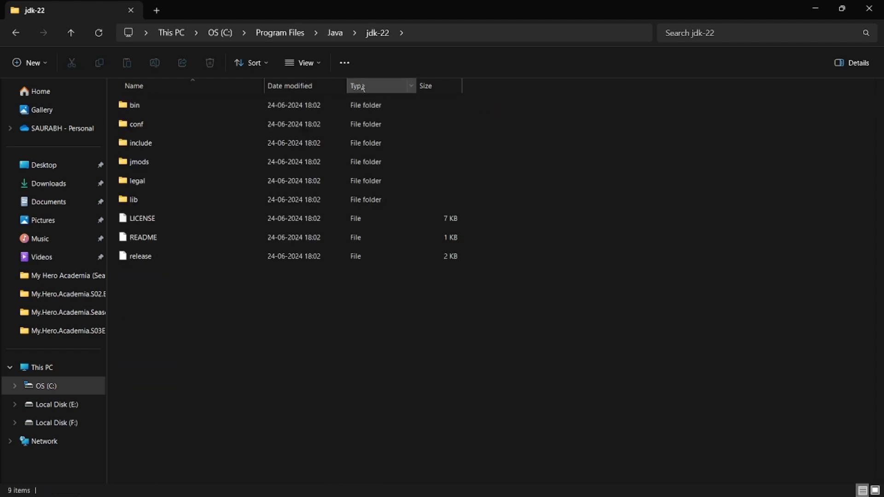
double_click(362, 105)
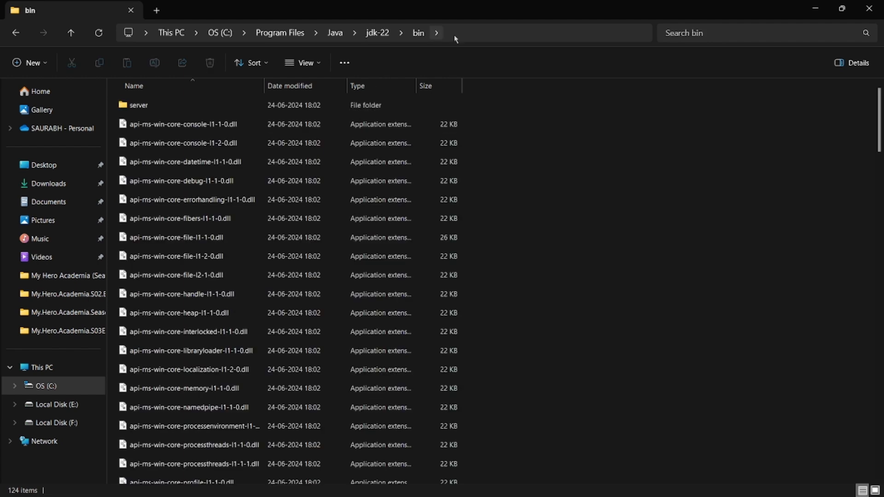
left_click(472, 28)
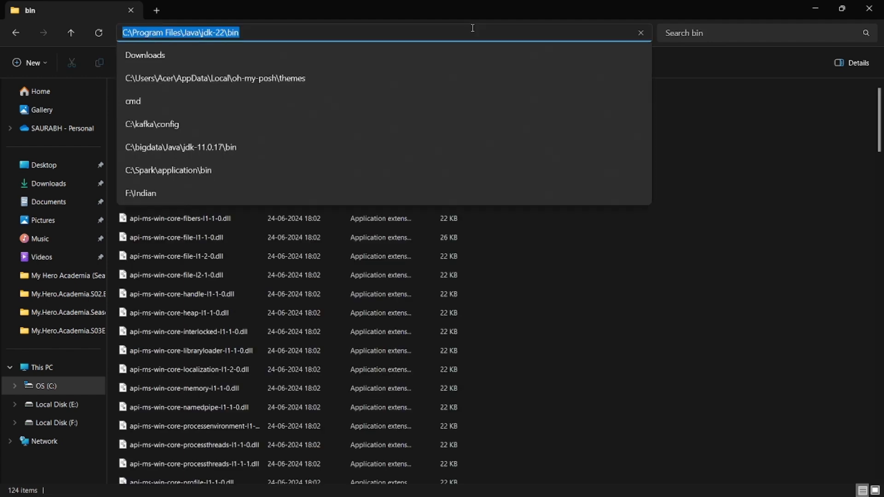
left_click(574, 245)
mouse_move(273, 495)
left_click(316, 485)
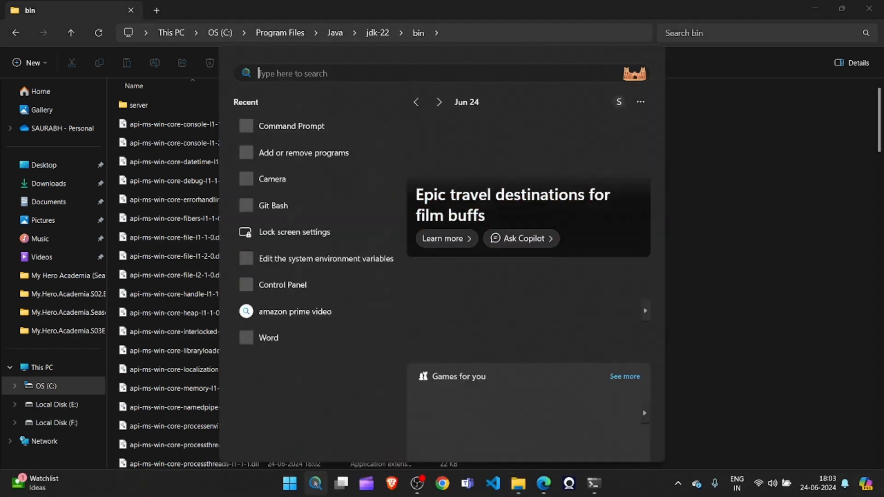
type("env")
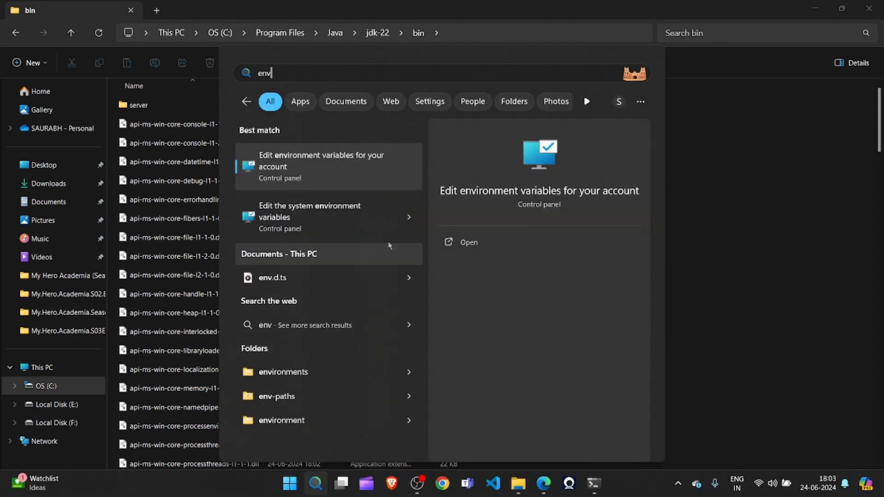
left_click(321, 156)
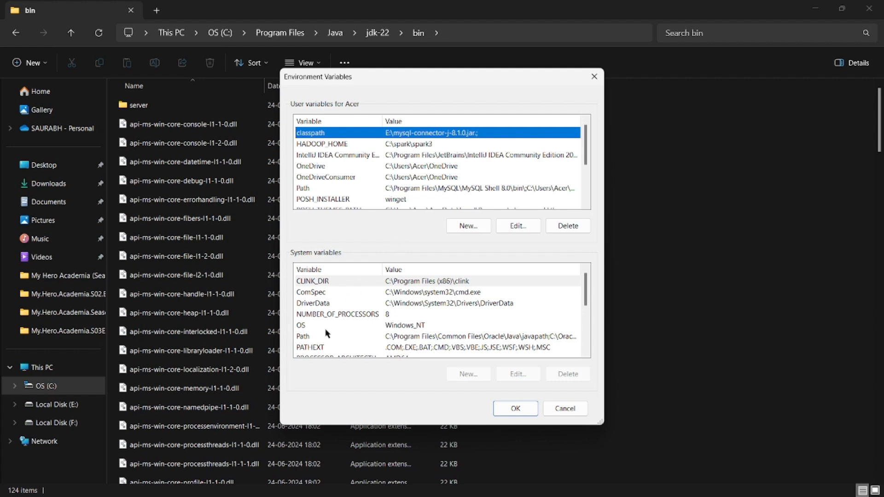
scroll(326, 332, "down", 1)
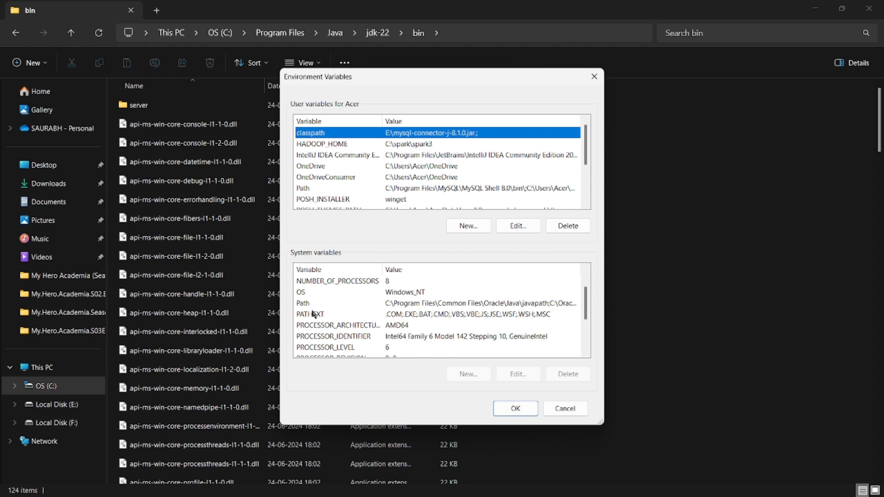
left_click(395, 304)
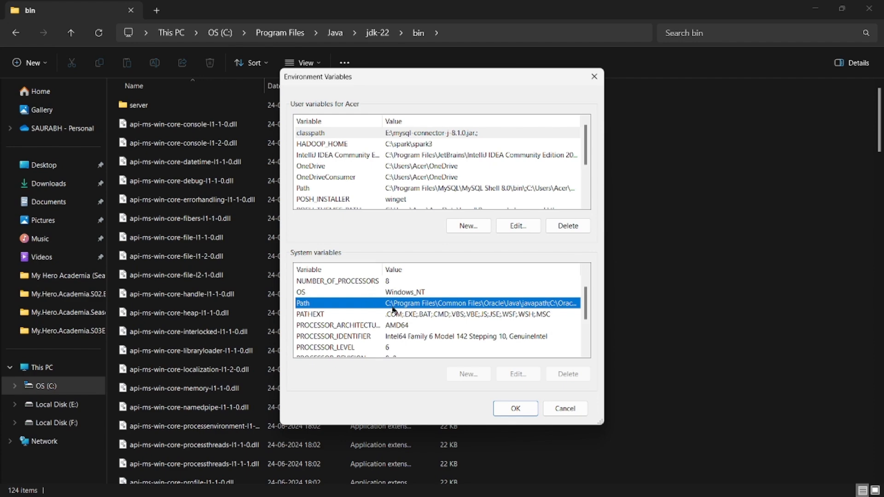
left_click(424, 316)
left_click(429, 304)
double_click(425, 155)
left_click(570, 103)
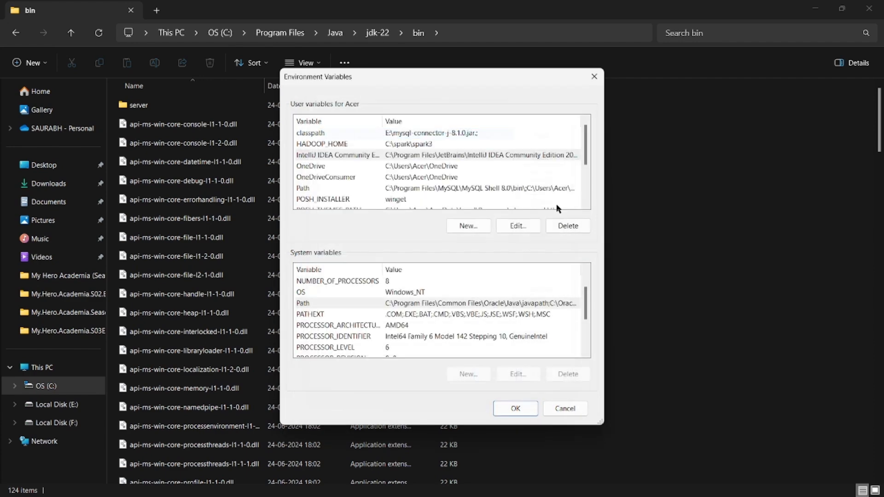
left_click(496, 307)
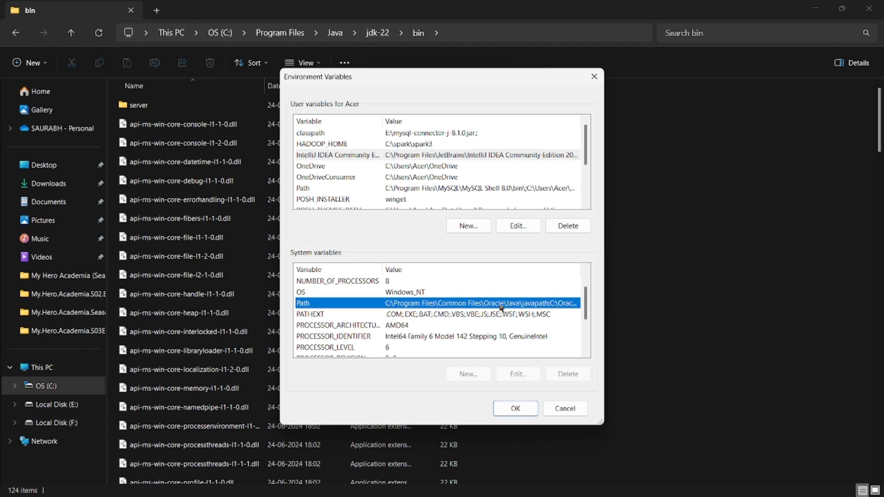
left_click(594, 76)
mouse_move(326, 495)
key("alt+space")
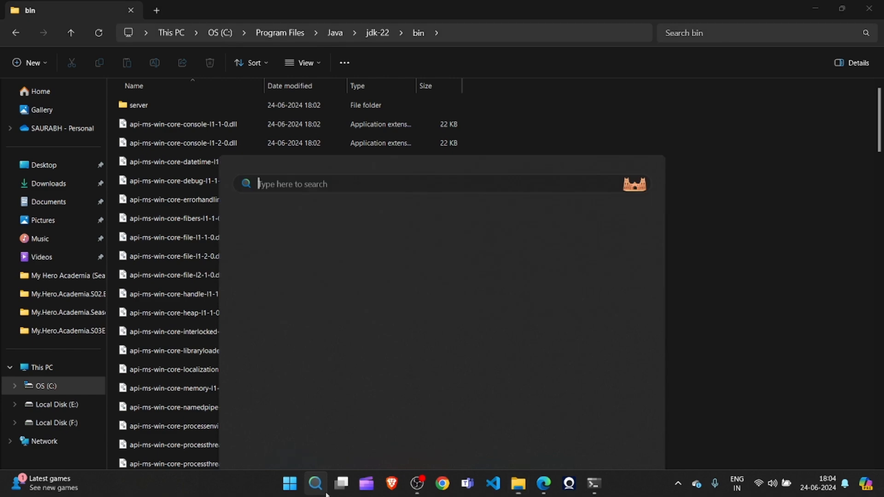
type("env")
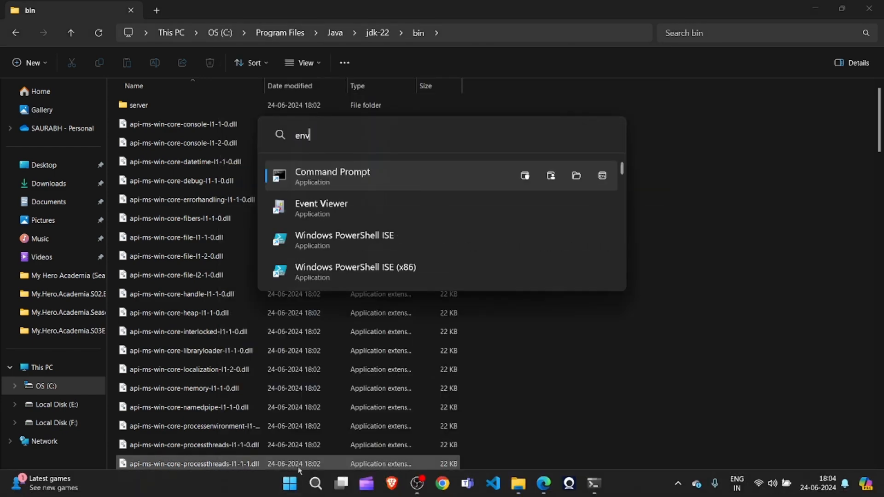
- Search Windows for "env", open the system environment variables settings, and show the Environment Variables dialog
left_click(312, 483)
type("env")
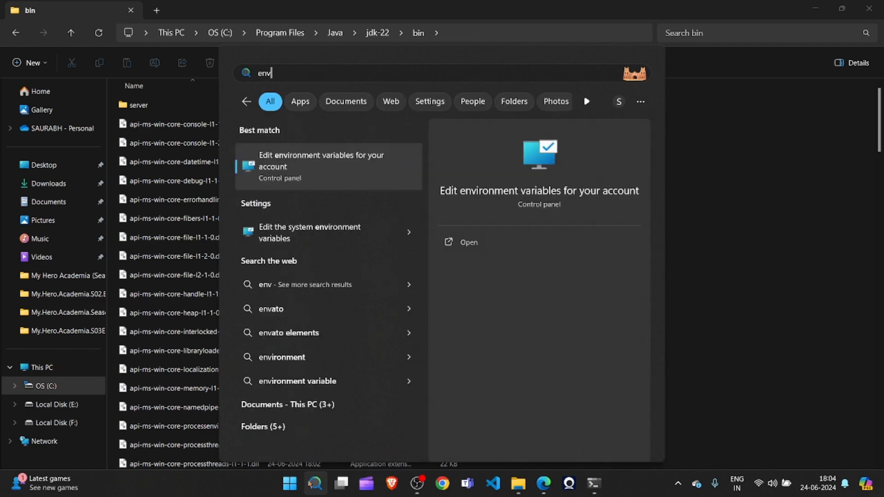
left_click(315, 238)
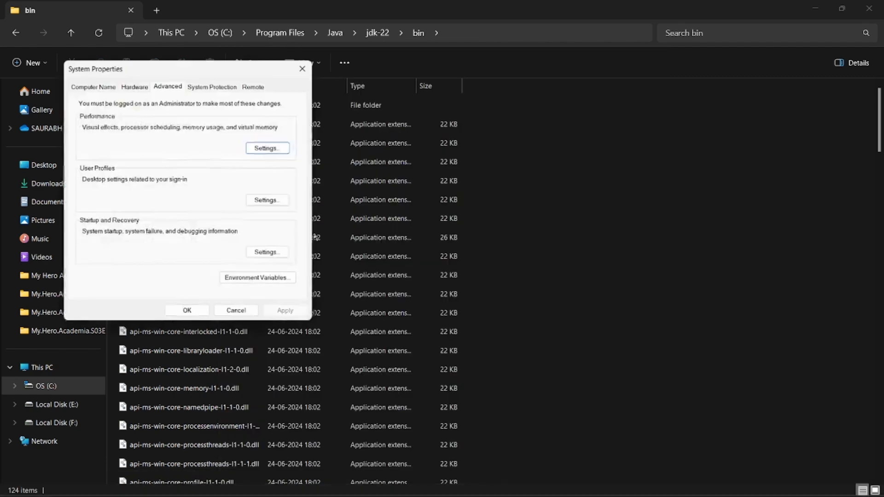
left_click(258, 277)
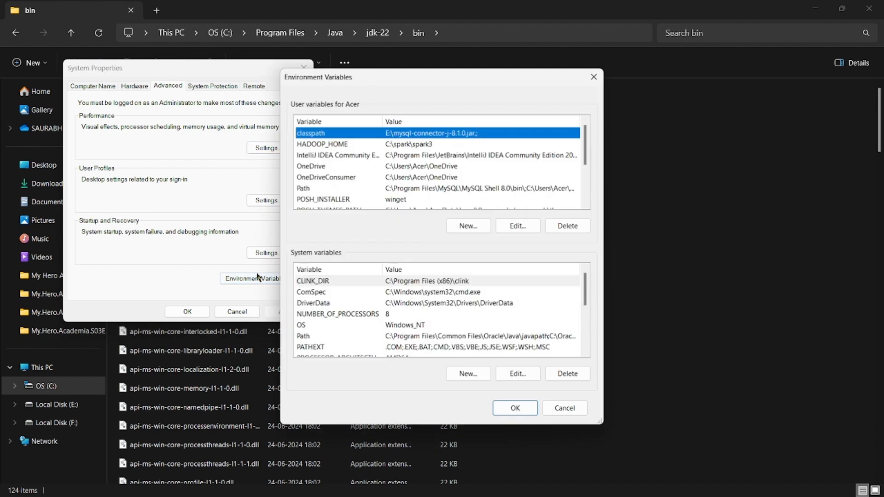
- Add C:\Program Files\Java\jdk-22\bin as a new entry in the system Path variable, confirm all dialogs, and minimize File Explorer
double_click(328, 333)
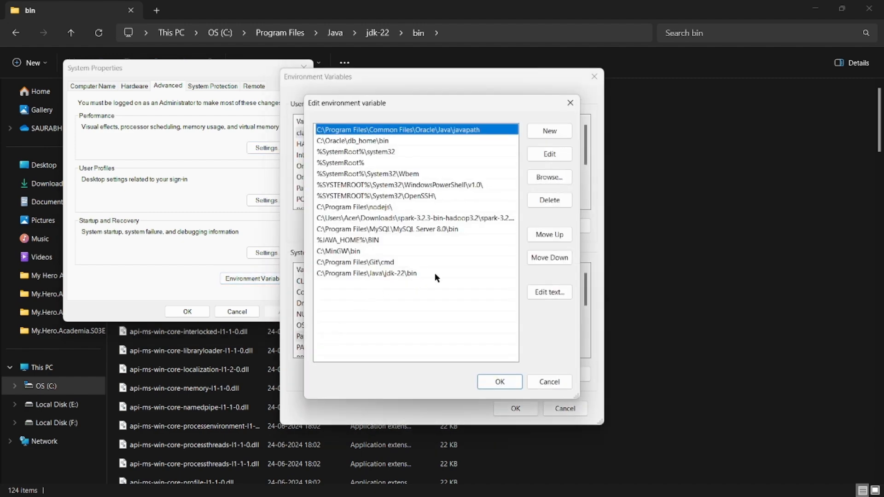
left_click(555, 135)
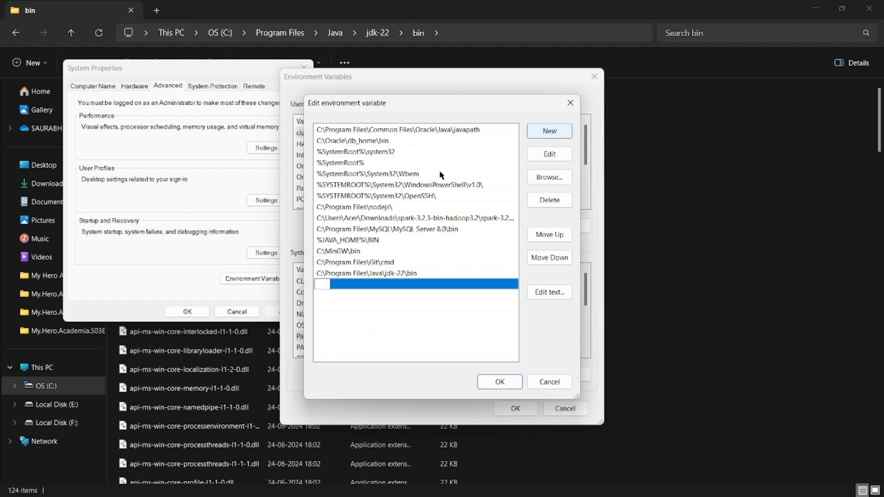
type("C:\\Program Files\\Java\\jdk-22\\bin")
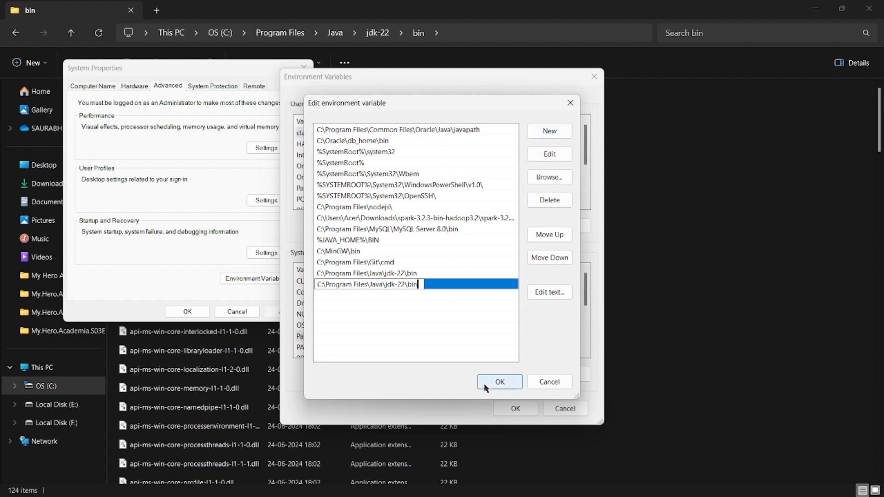
left_click(499, 382)
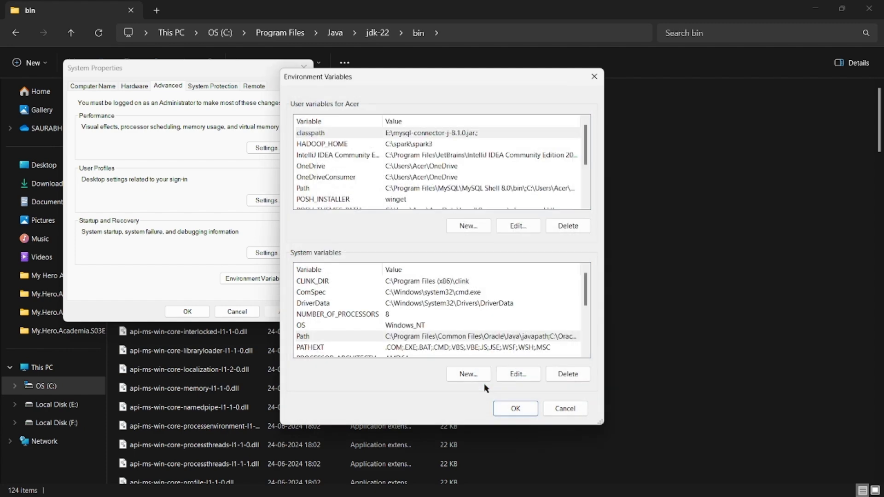
left_click(516, 407)
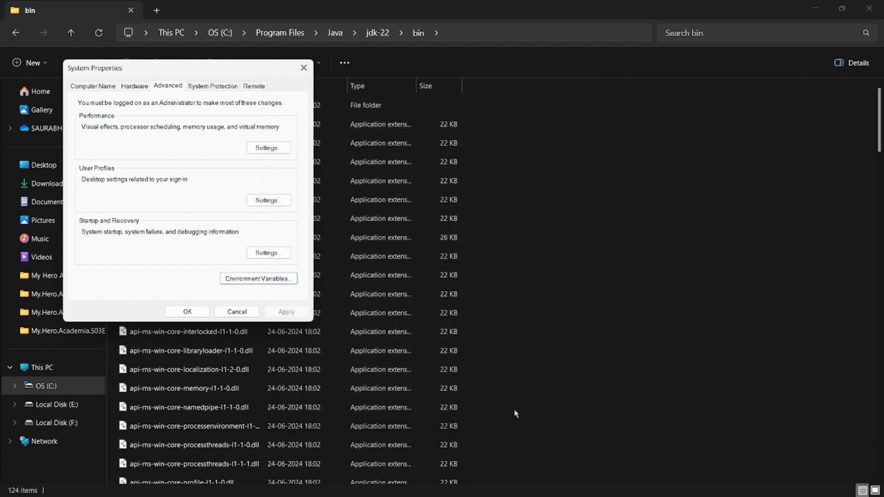
left_click(198, 313)
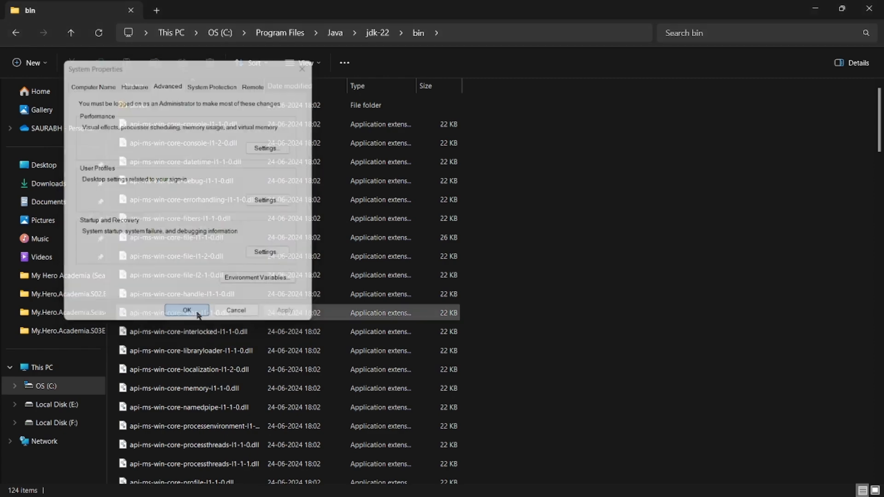
left_click(818, 7)
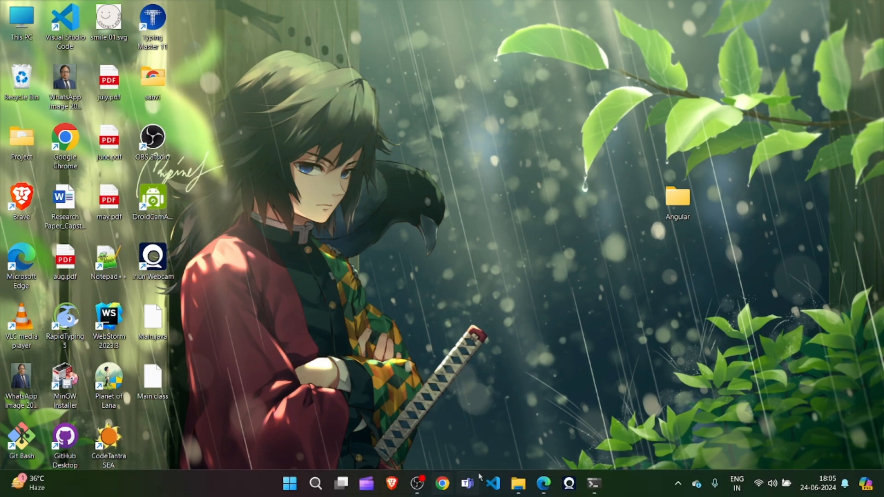
- Close the old Command Prompt, check the Java version with java --version in a new one, and minimize it
left_click(589, 491)
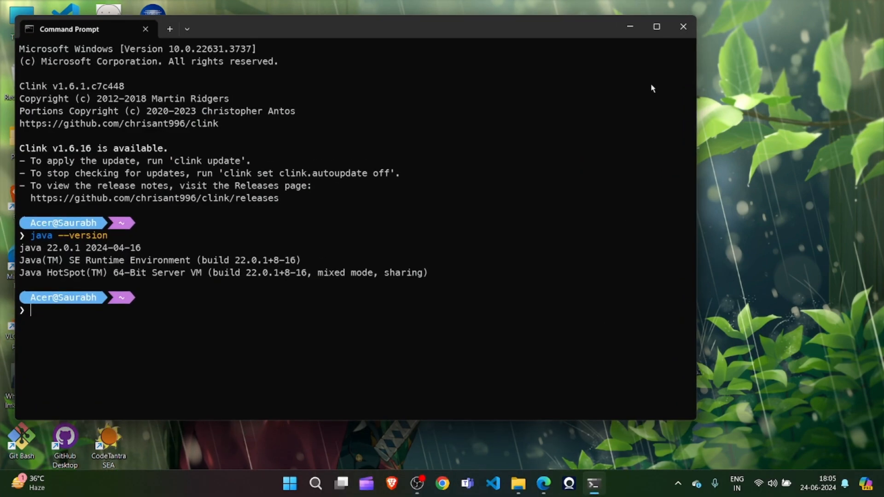
left_click(684, 31)
key("alt+space")
type("cmd")
key("Return")
type("java --version")
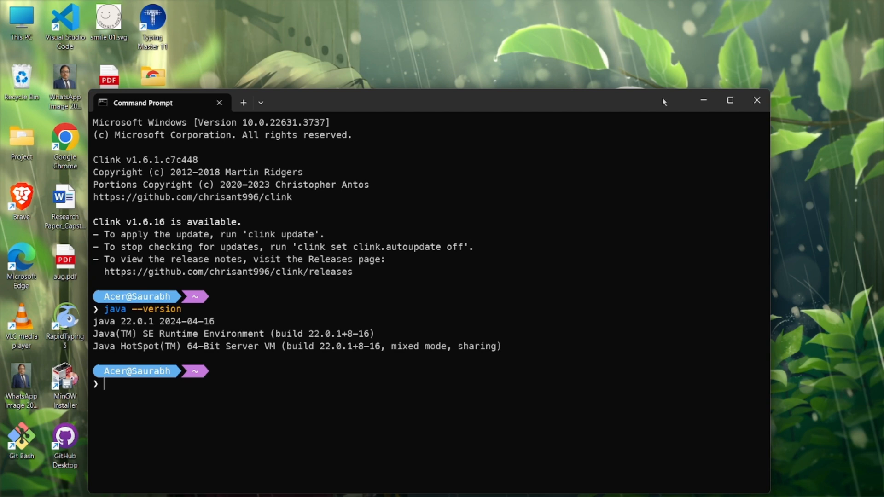
left_click(703, 100)
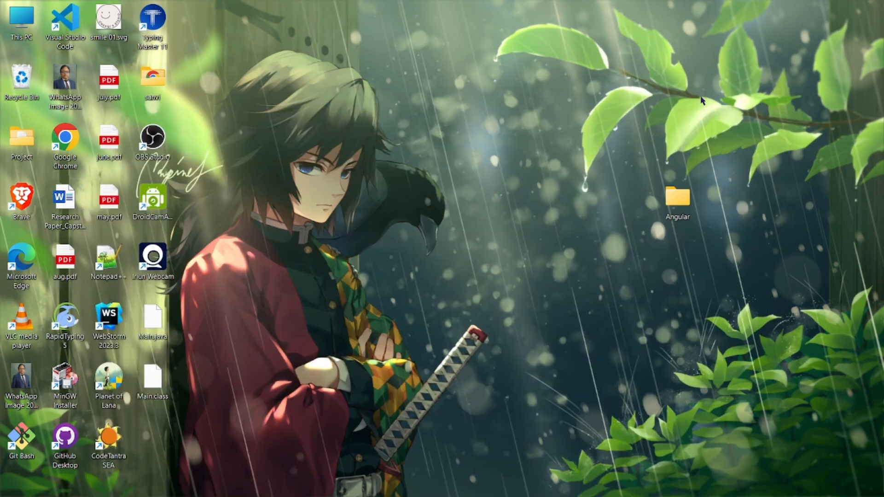
- Open Notepad to view the Main.java source code
key("alt+space")
key("BackSpace")
type("not")
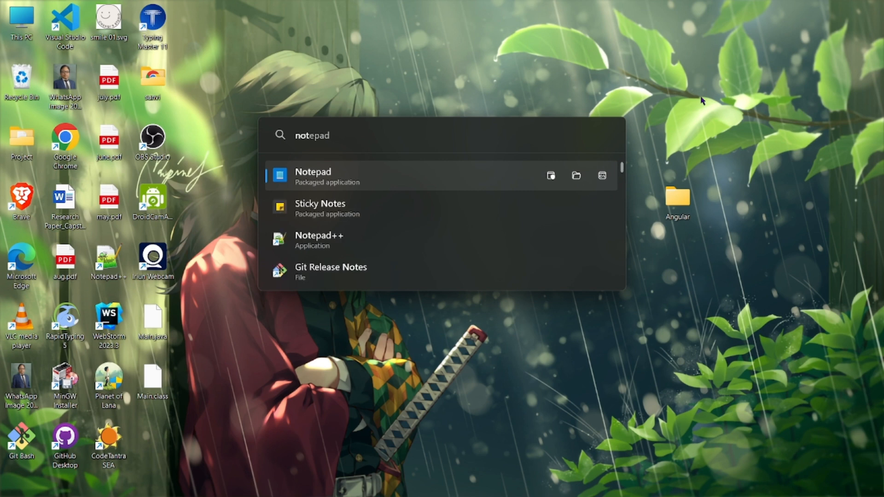
key("Return")
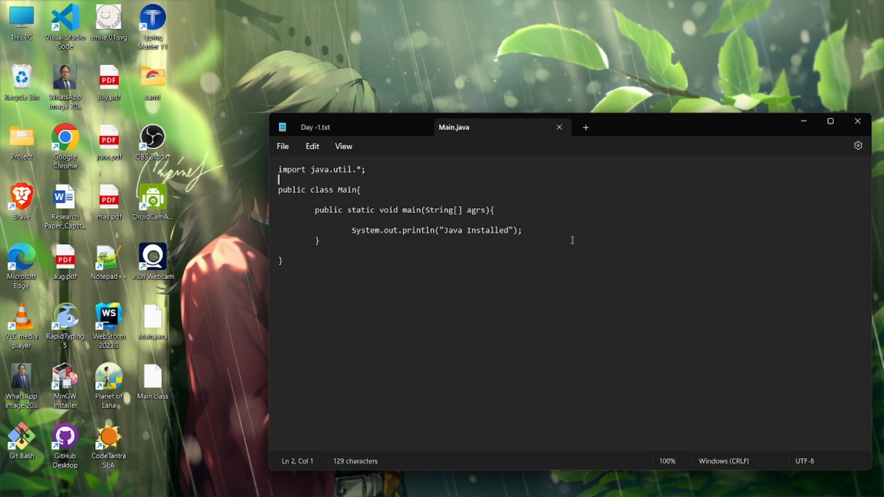
left_click(573, 240)
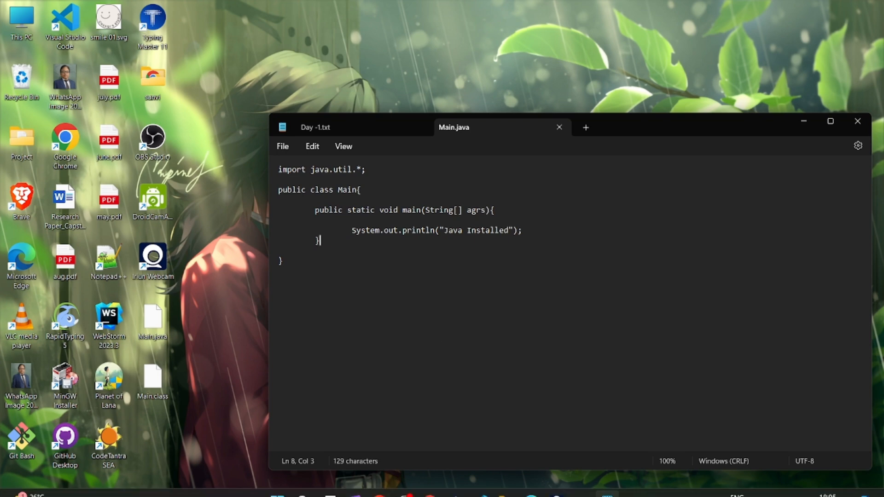
- Go to the Desktop folder in File Explorer and open a Command Prompt in that location
left_click(505, 483)
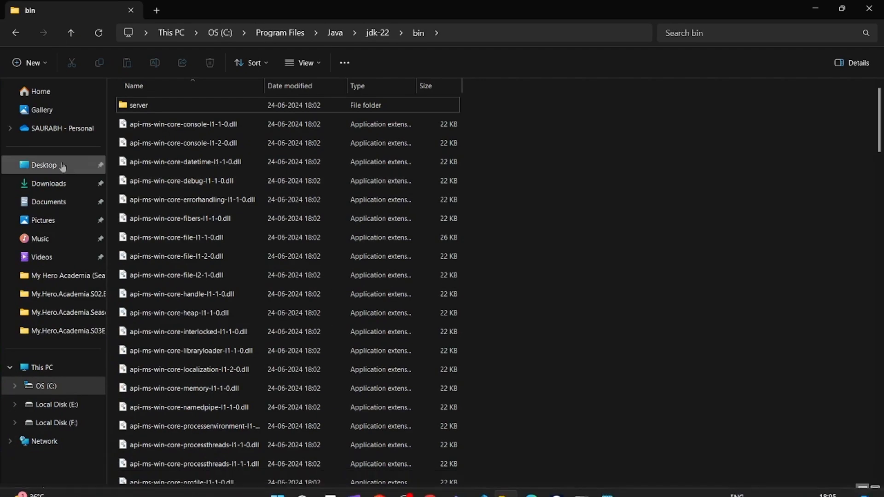
left_click(40, 168)
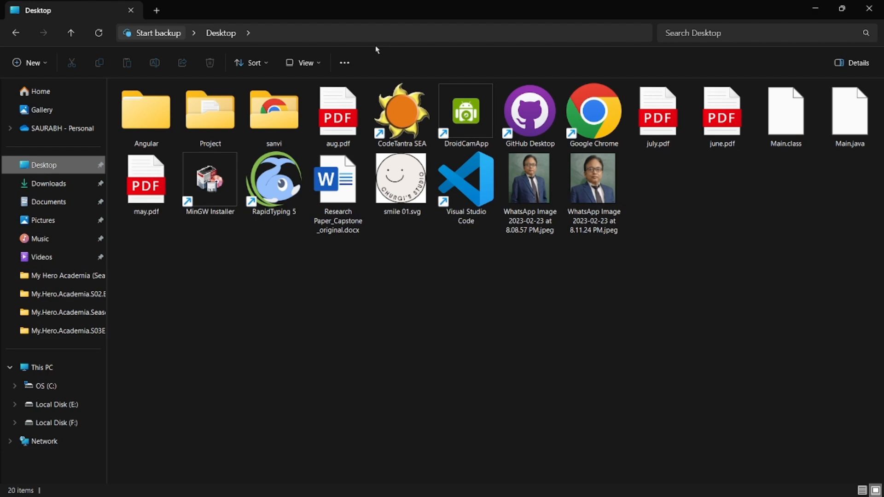
left_click(390, 37)
type("cmd")
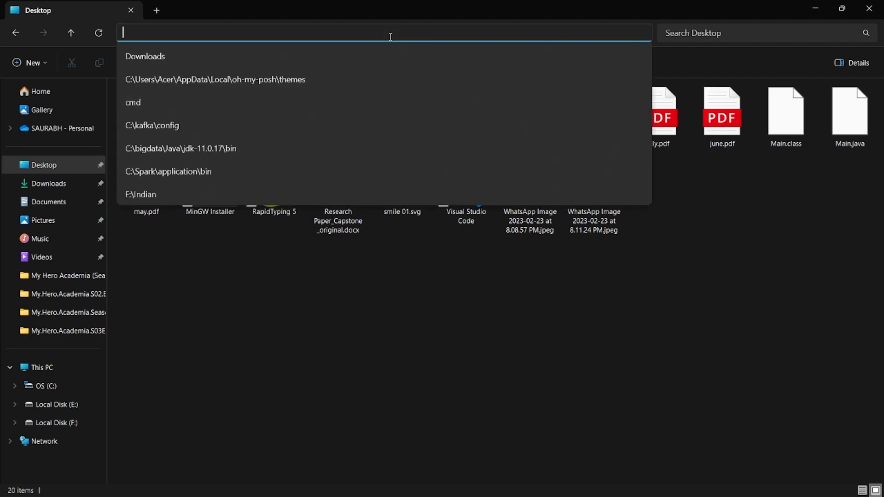
key("Return")
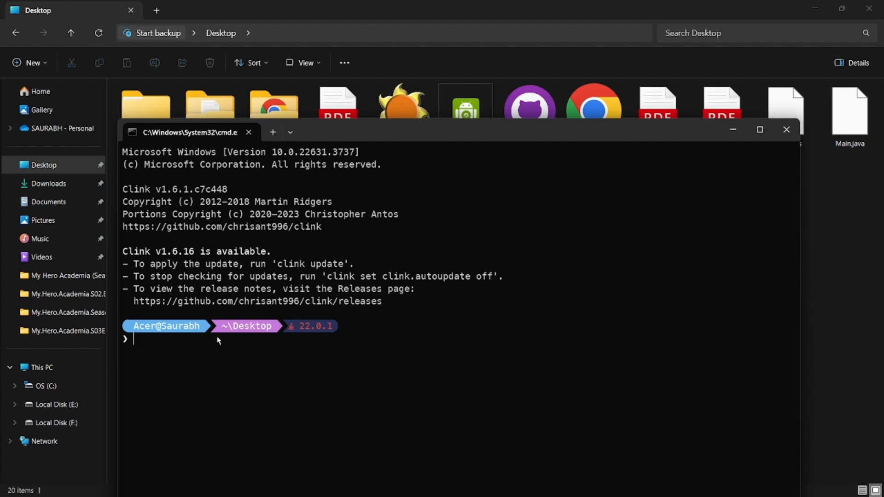
- Compile the test program with javac "C:\Users\Acer\Desktop\Main.java"
type("javac \"C:\\Users\\Acer\\Desktop\\Main.java")
type("\"C:\\Users\\Acer\\Desktop\\Main.java\"")
key("Up")
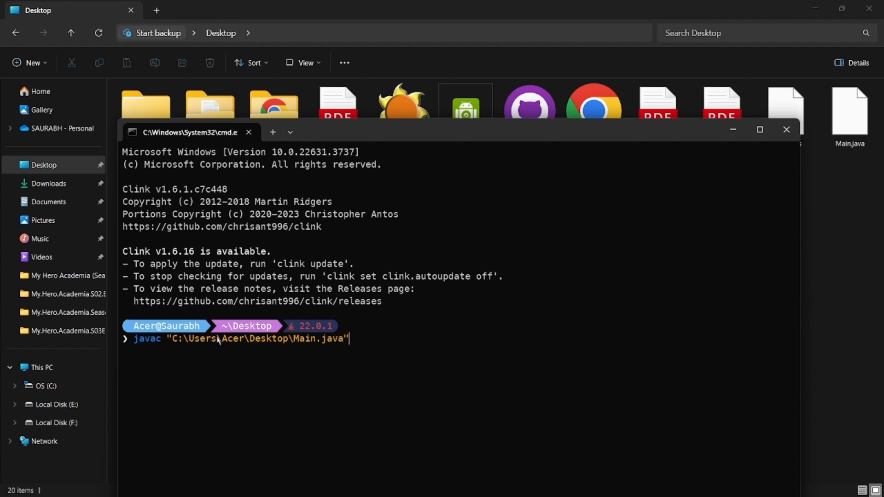
key("Return")
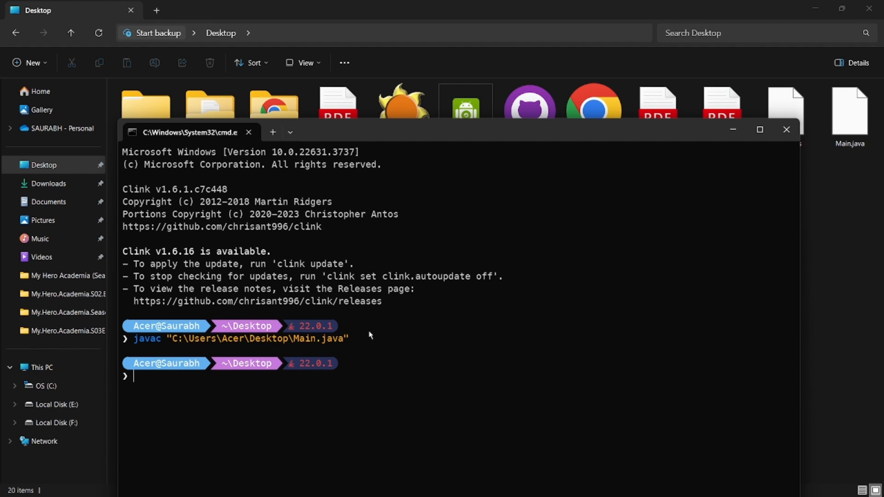
- Run the test program with java "C:\Users\Acer\Desktop\Main.java" and highlight its output line
key("Up")
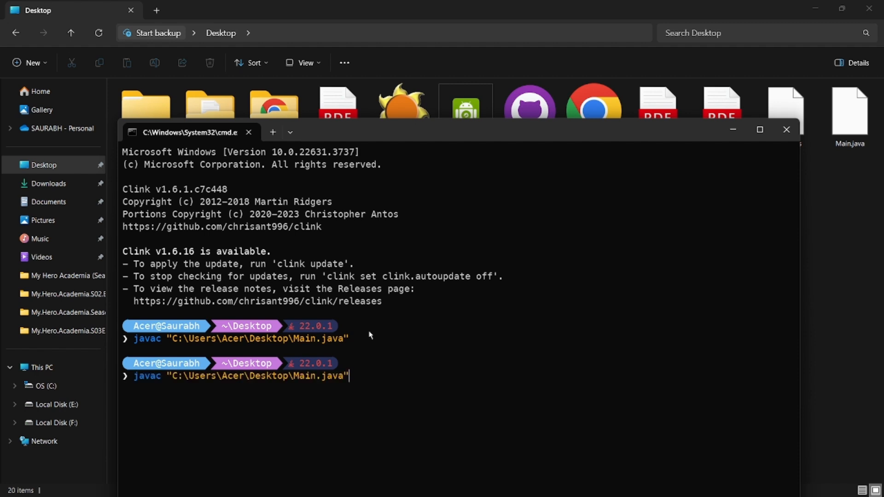
key("Left")
key("Left")
key("Left")
key("Left")
key("Left")
key("Left")
key("Left")
key("Left")
key("Left")
key("Left")
key("Left")
key("Left")
key("Left")
key("Left")
key("Left")
key("Left")
key("Left")
key("Left")
key("Left")
key("Left")
key("BackSpace")
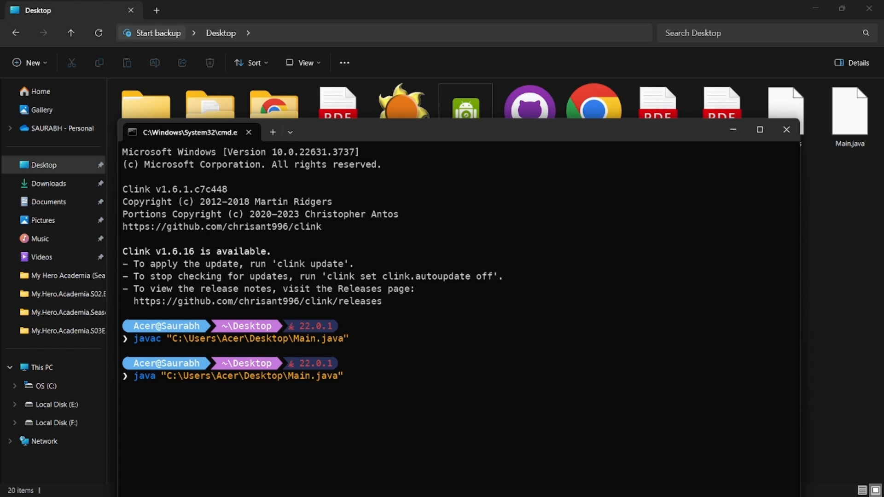
key("Return")
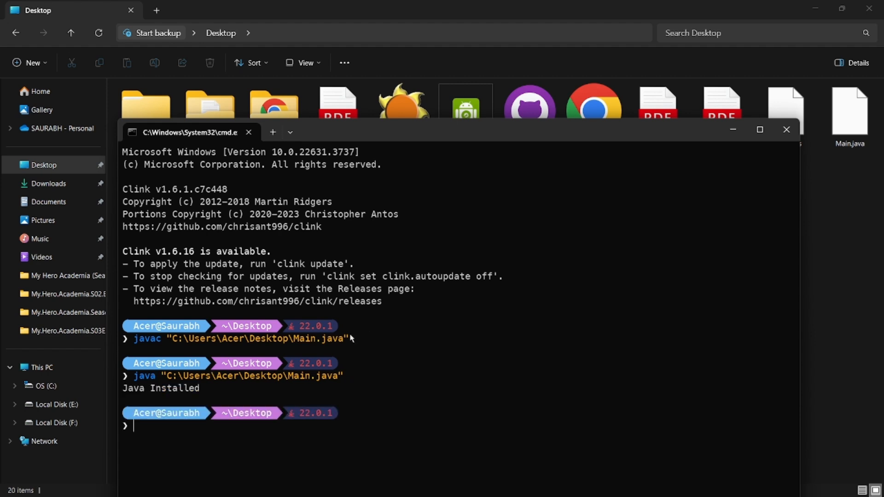
left_click_drag(210, 389, 119, 395)
- Review Main.java in Notepad again, close Notepad, and minimize the Command Prompt and File Explorer windows
mouse_move(433, 496)
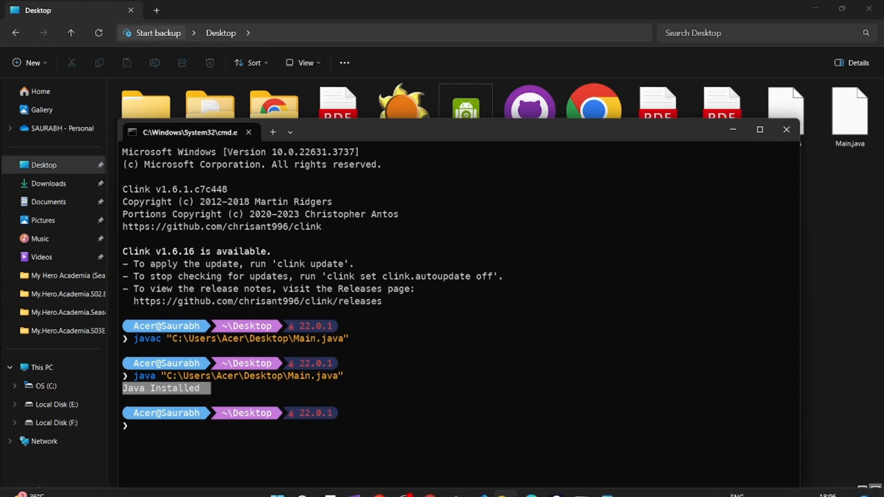
left_click(607, 484)
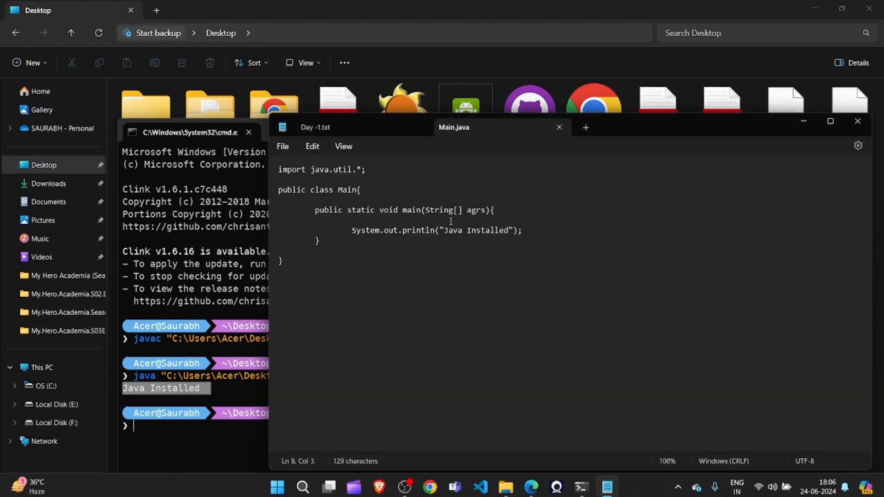
left_click(858, 129)
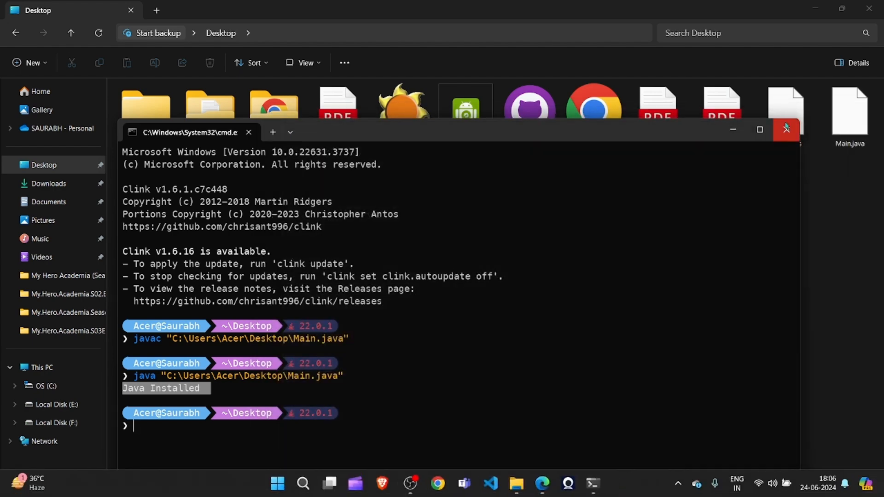
left_click(737, 128)
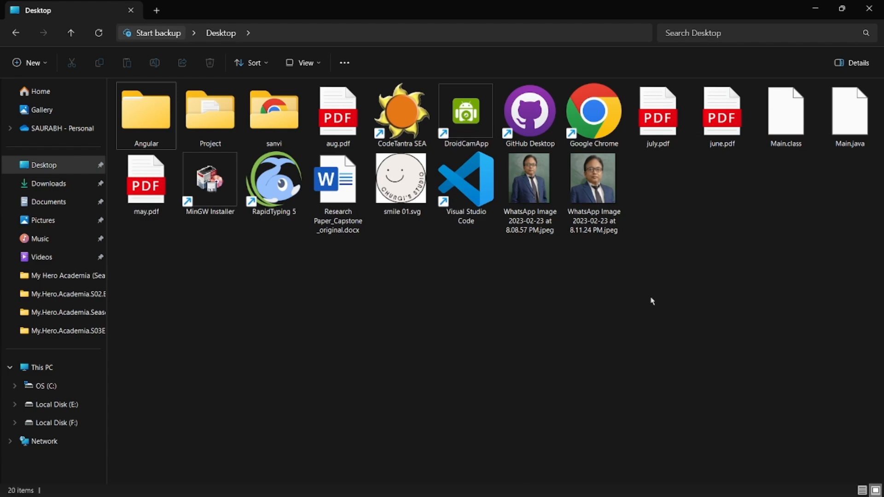
left_click(821, 7)
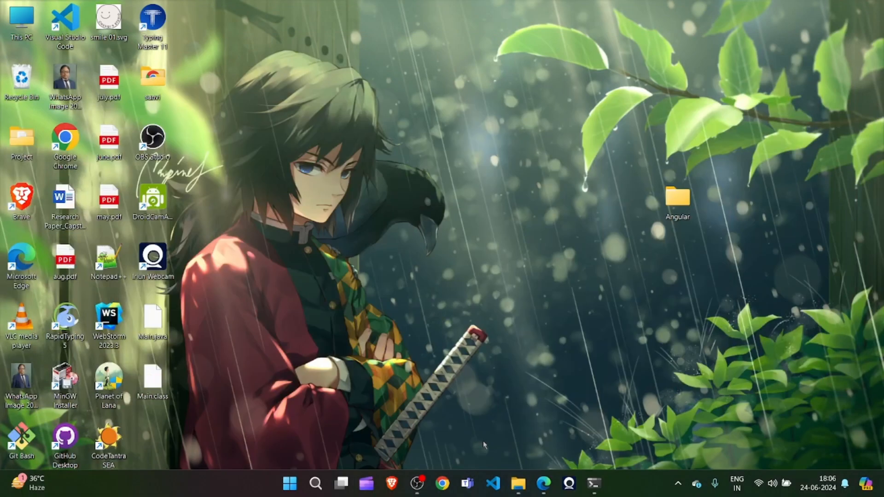